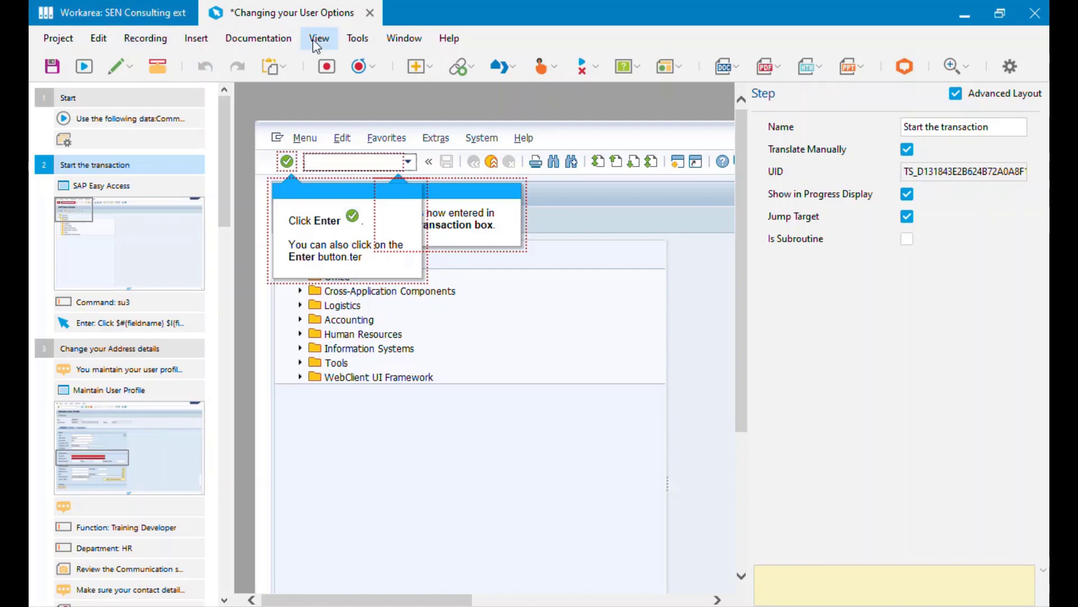
Check which editor layout is currently selected
left_click(318, 43)
mouse_move(359, 101)
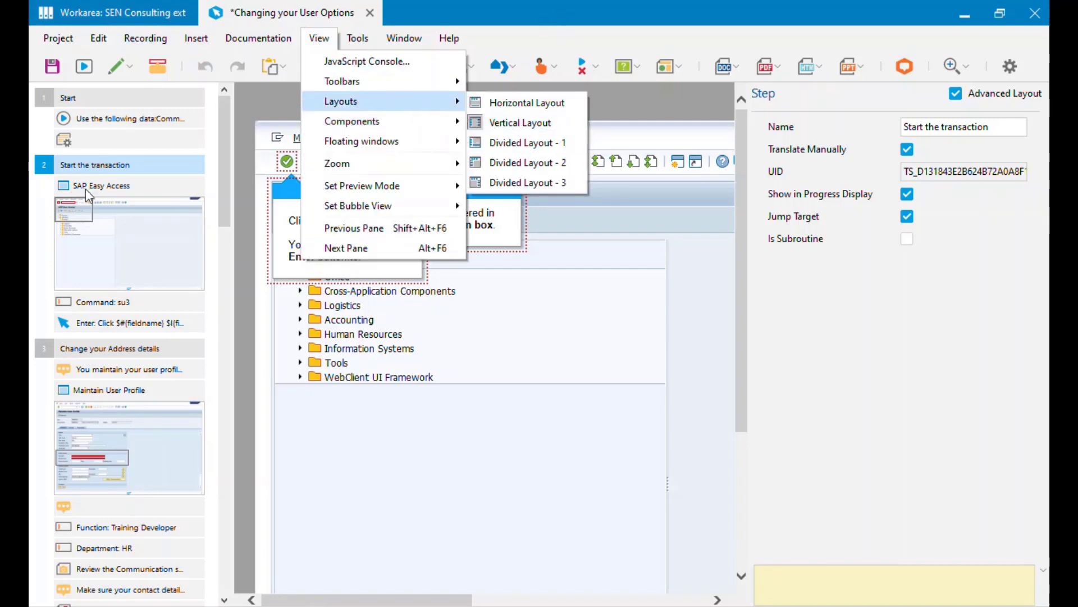
left_click(546, 13)
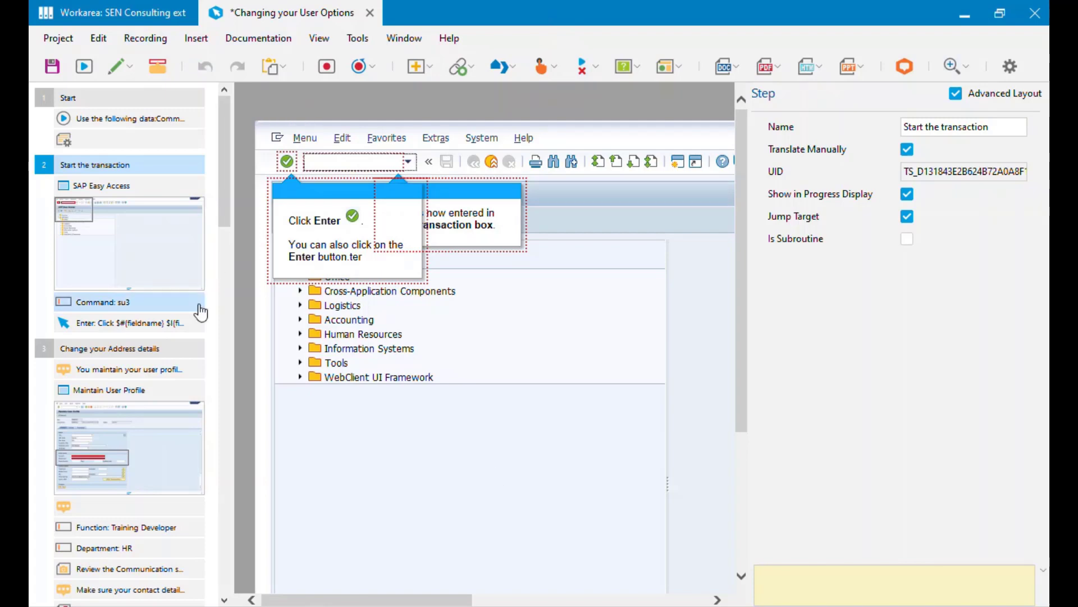
Select the Enter mouse action in the Start the transaction step and widen its properties pane
left_click(147, 244)
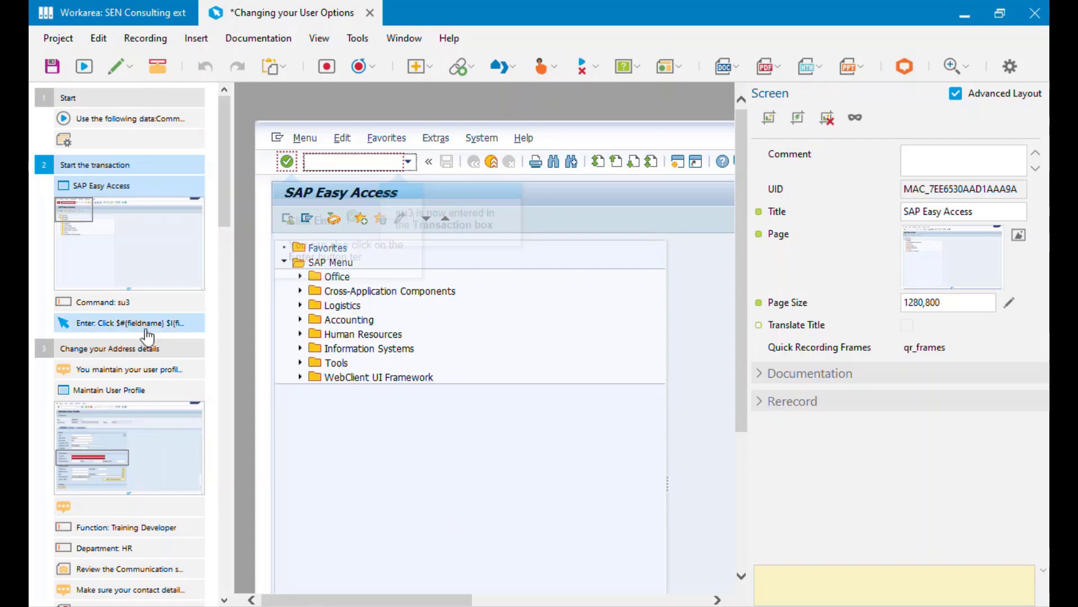
left_click(87, 326)
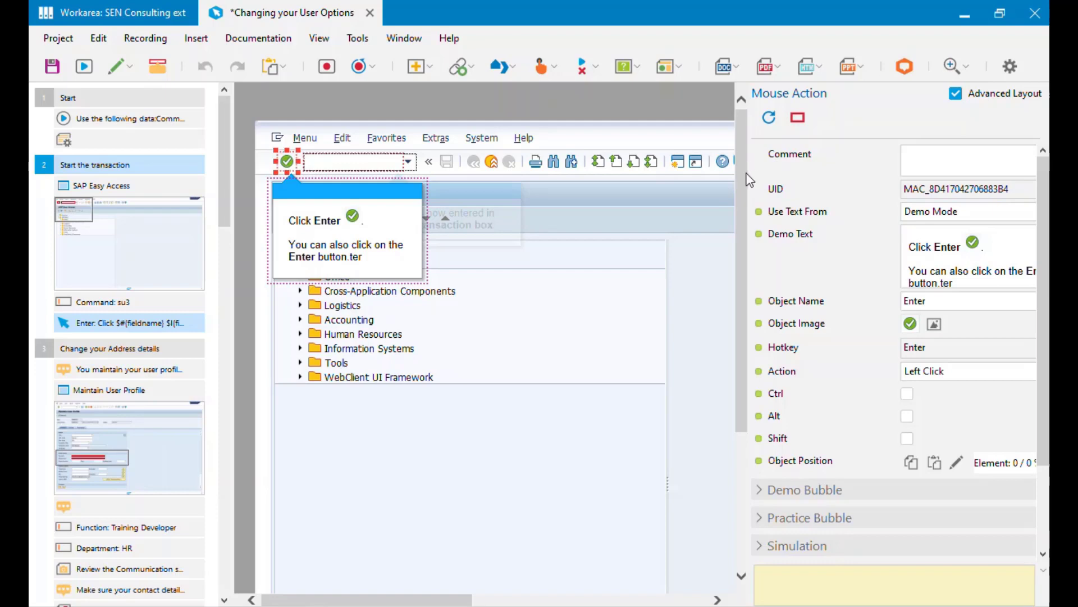
left_click_drag(749, 168, 690, 175)
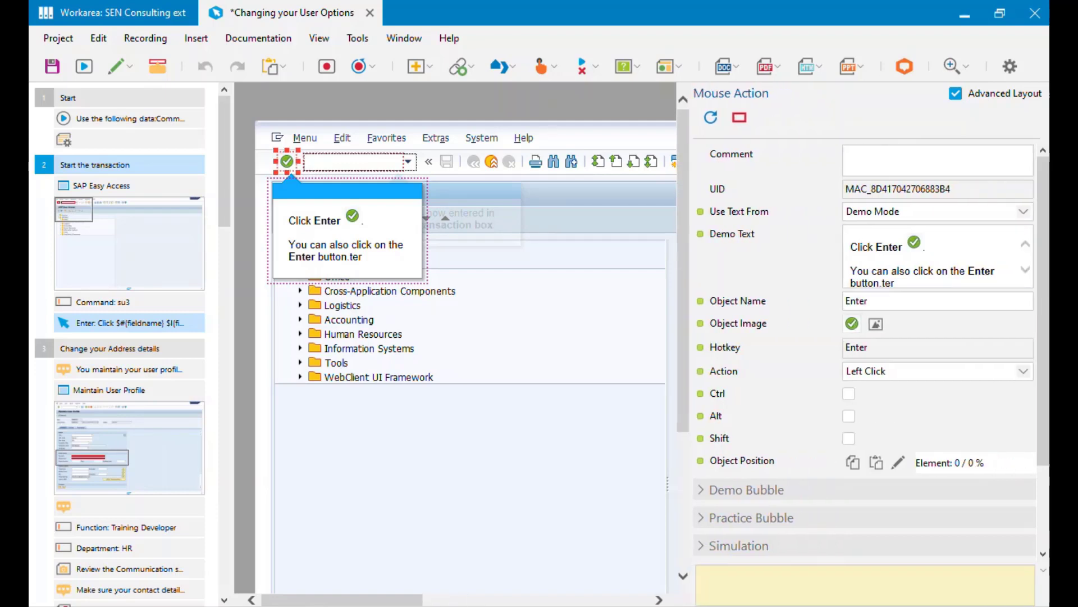
Examine the Enter action's object image, its documentation Highlight Position / Size and its control Position and Size
left_click(746, 329)
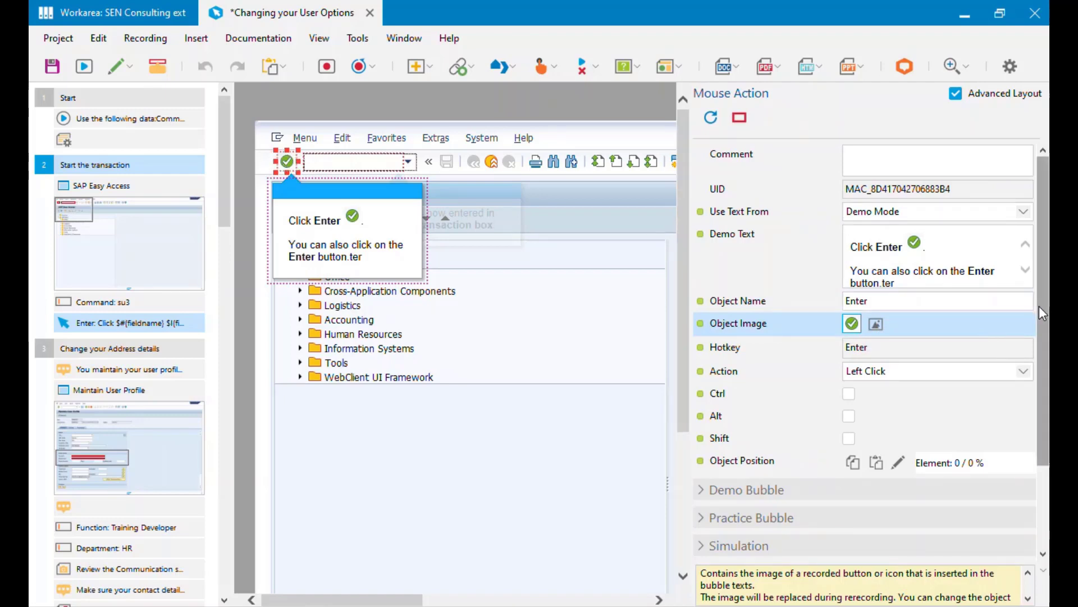
scroll(1039, 312, "down", 3)
left_click(703, 458)
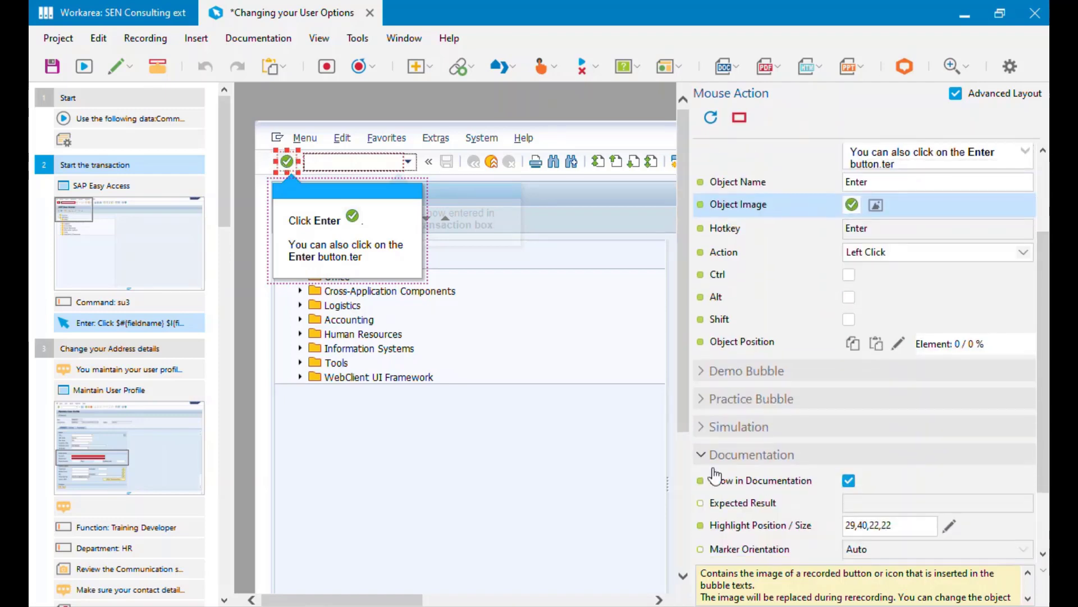
left_click(734, 529)
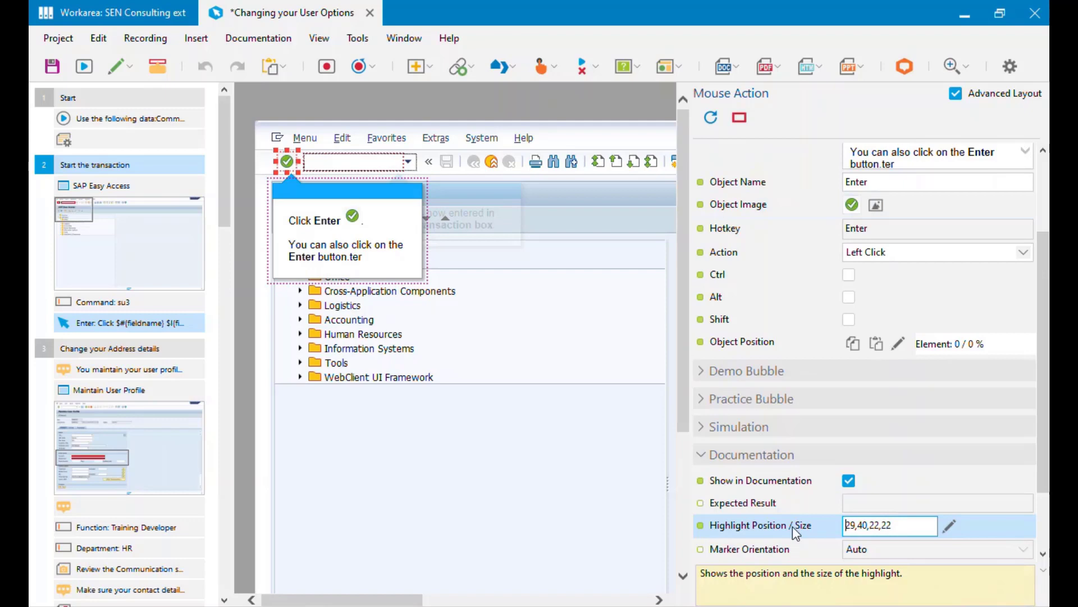
left_click_drag(1046, 493, 1046, 562)
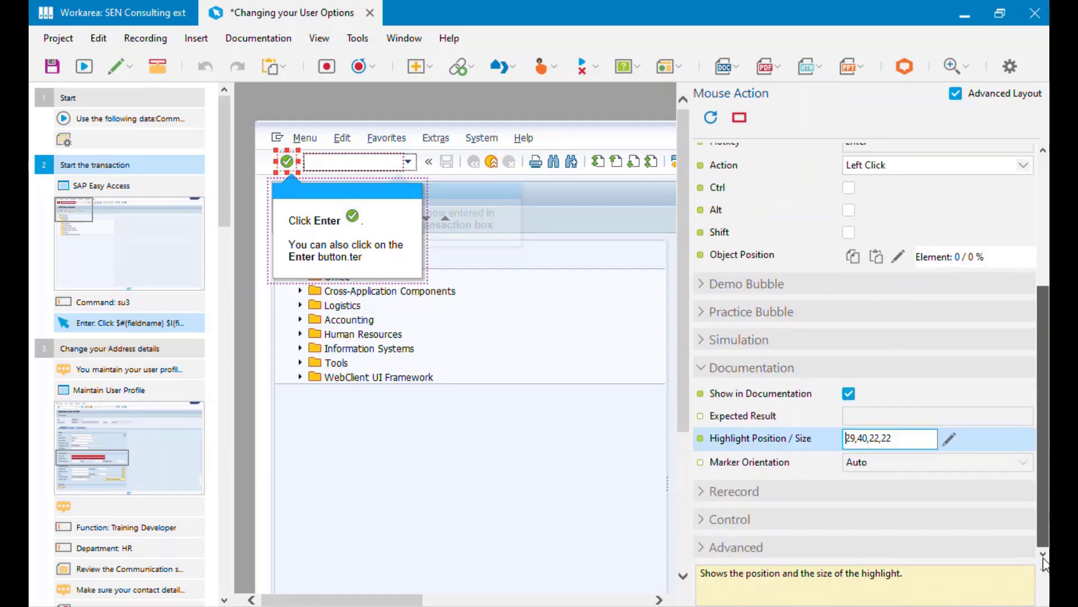
left_click(703, 520)
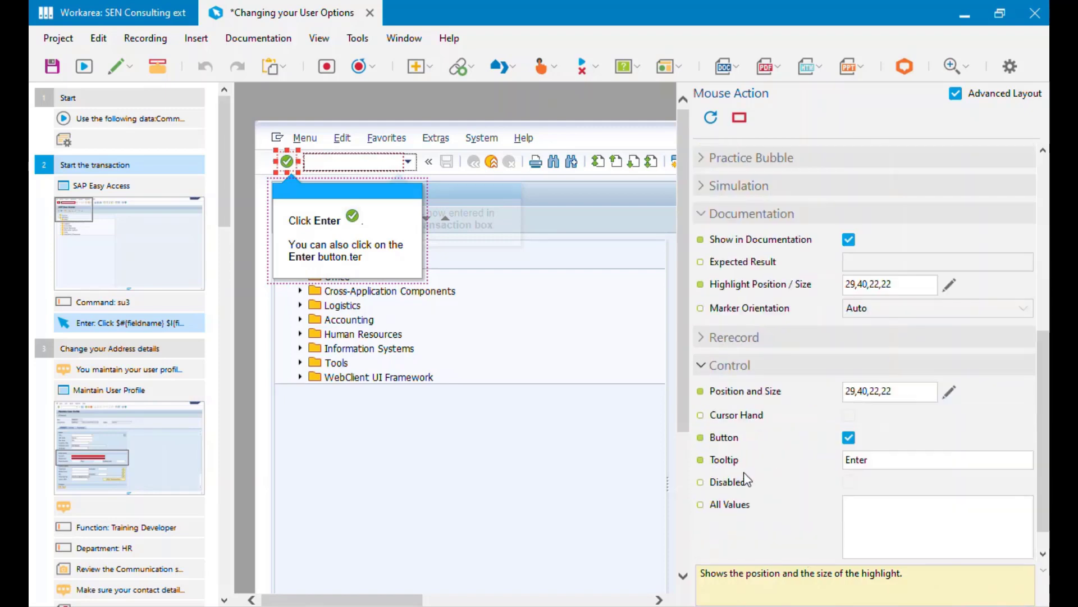
left_click(755, 393)
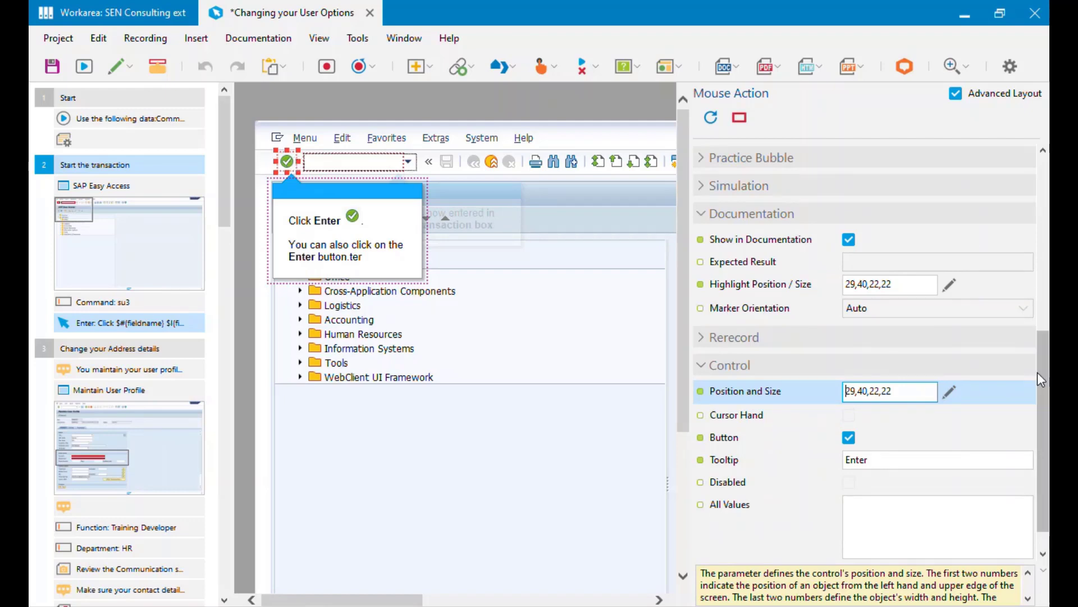
left_click_drag(1040, 382, 1037, 185)
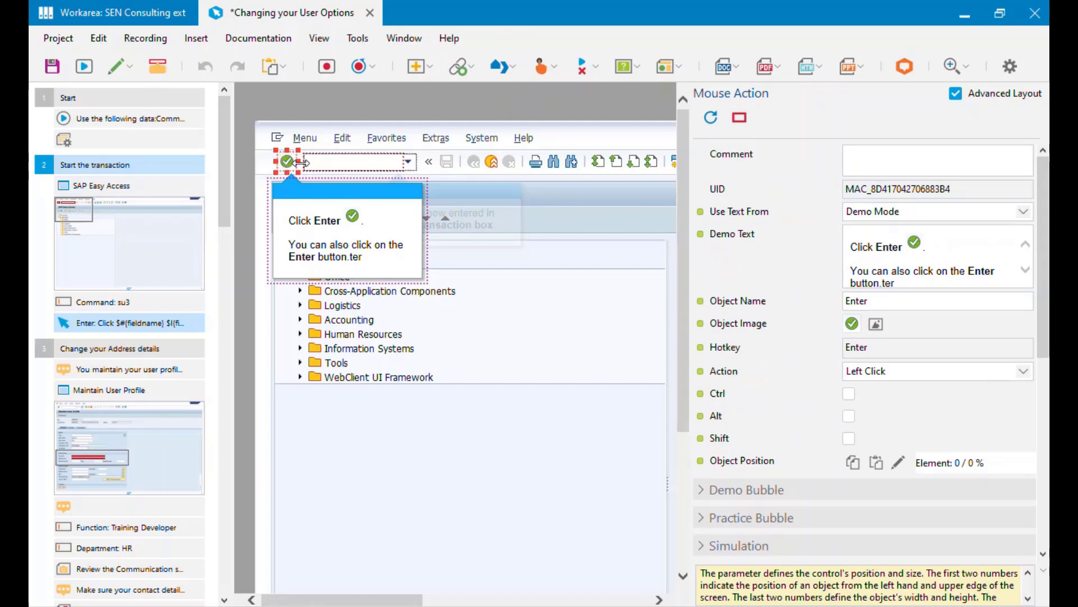
Stretch the Enter action's control frame downward to a height of 91, then check its object image, highlight size and control size
left_click_drag(287, 173, 289, 227)
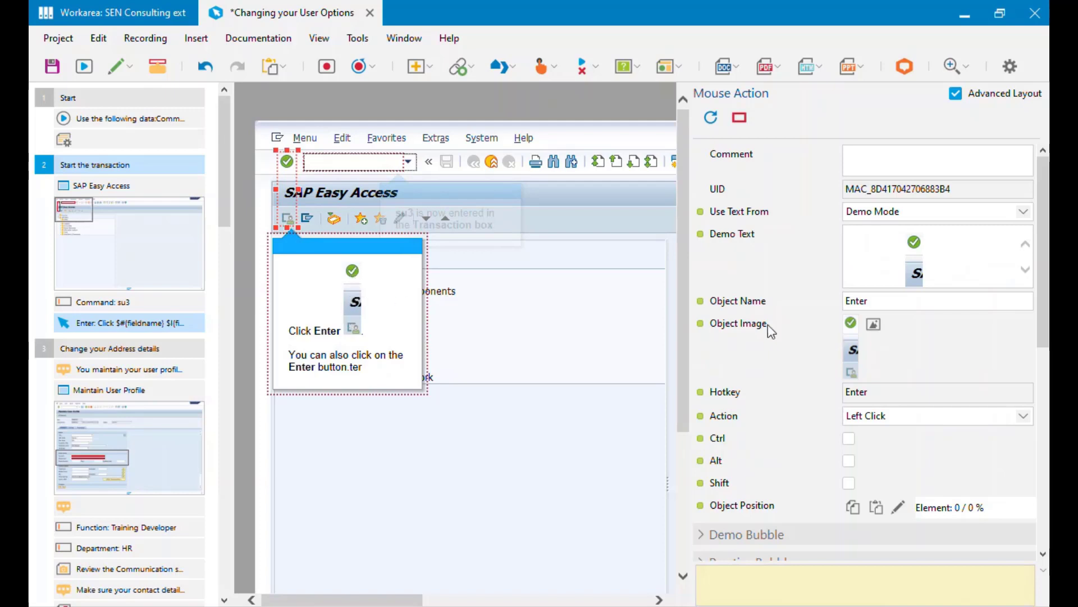
left_click(803, 331)
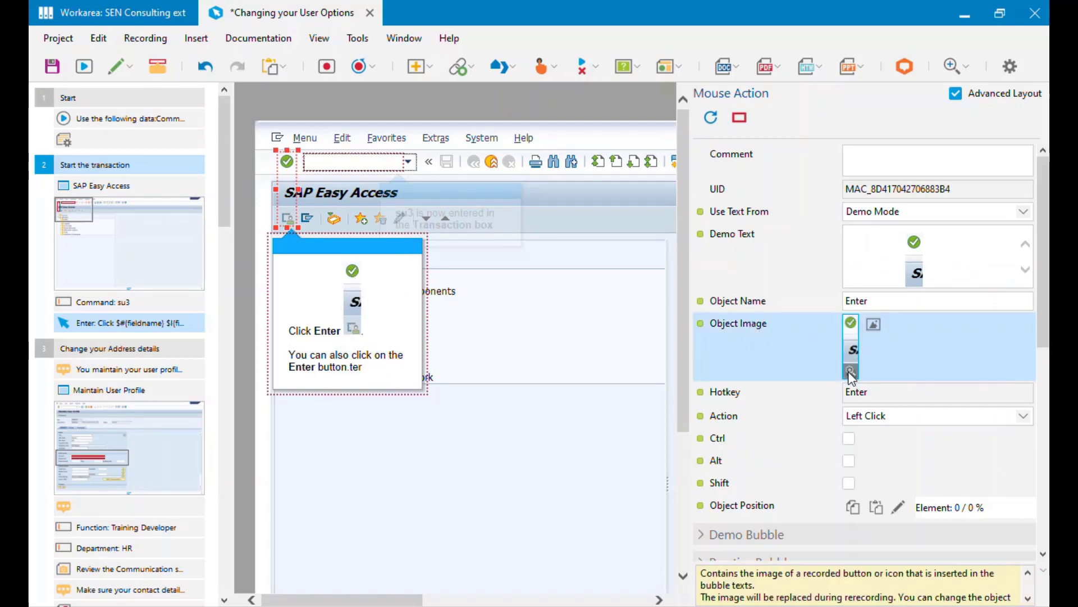
left_click_drag(1043, 258, 1043, 446)
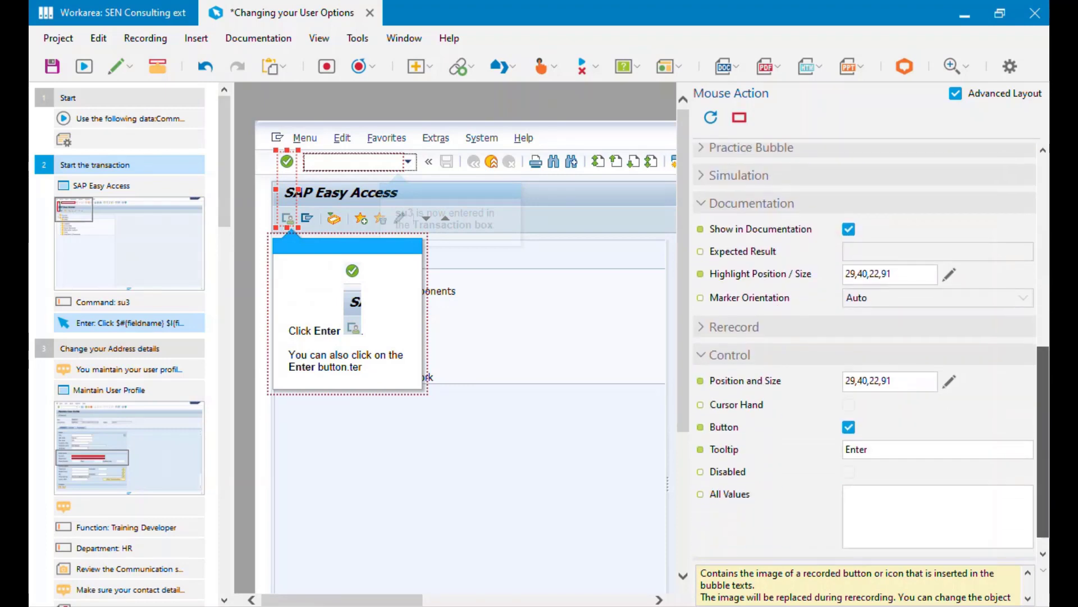
left_click(764, 276)
double_click(885, 274)
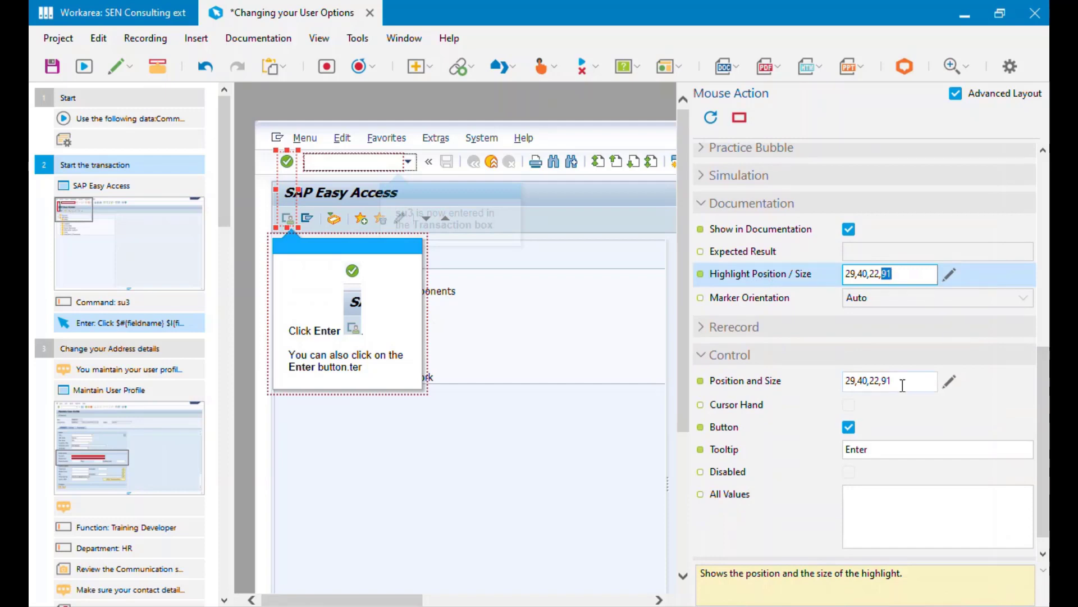
left_click(738, 382)
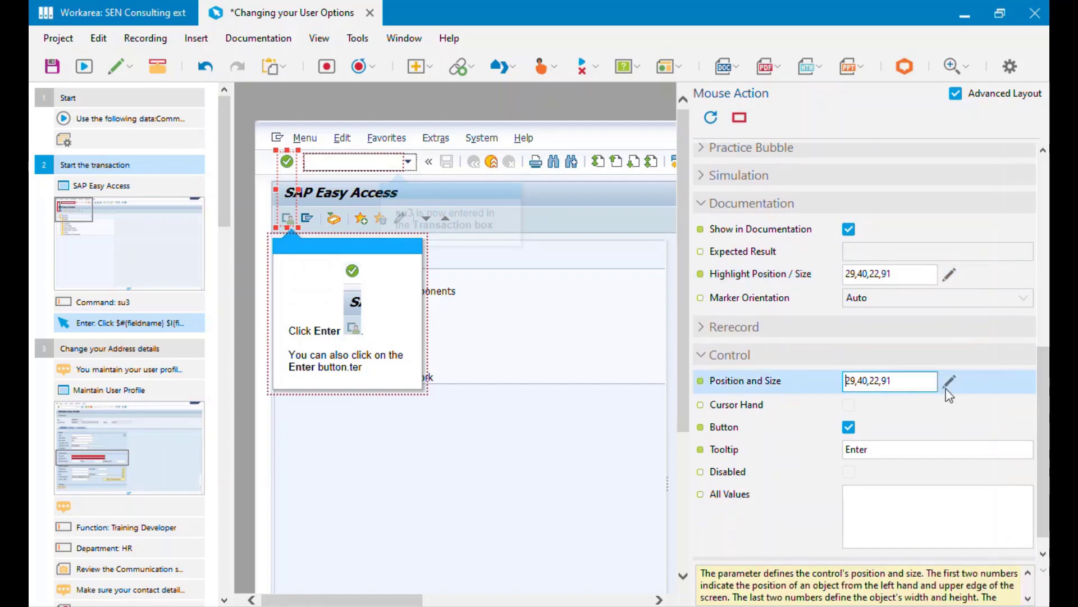
double_click(884, 381)
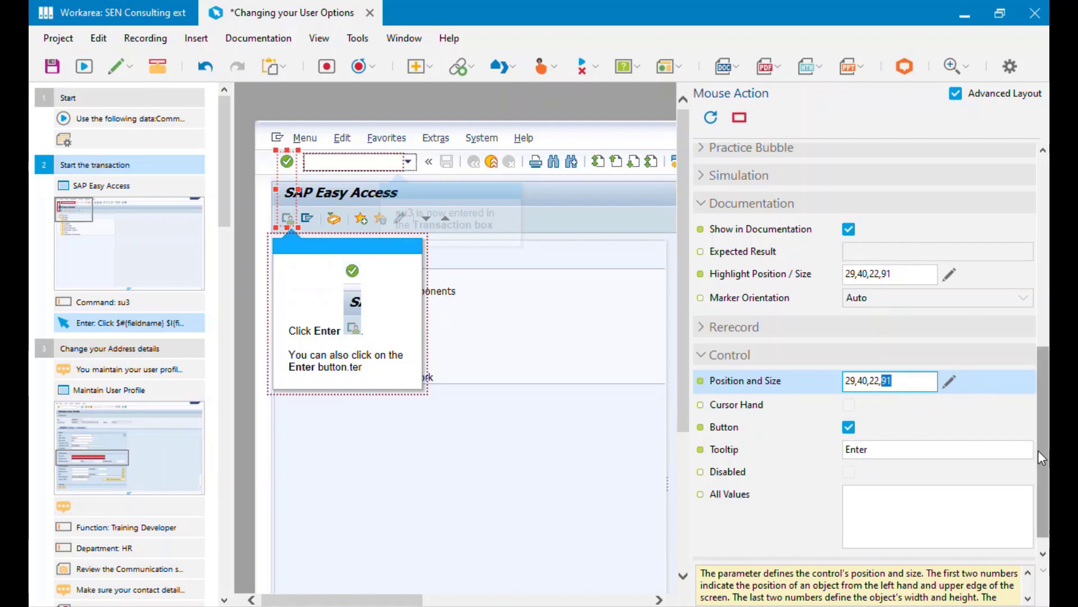
Shrink the Enter action's control frame back to 22 by 22 around the check mark icon and review the object image
left_click_drag(1039, 451, 1039, 285)
scroll(1039, 281, "up", 1)
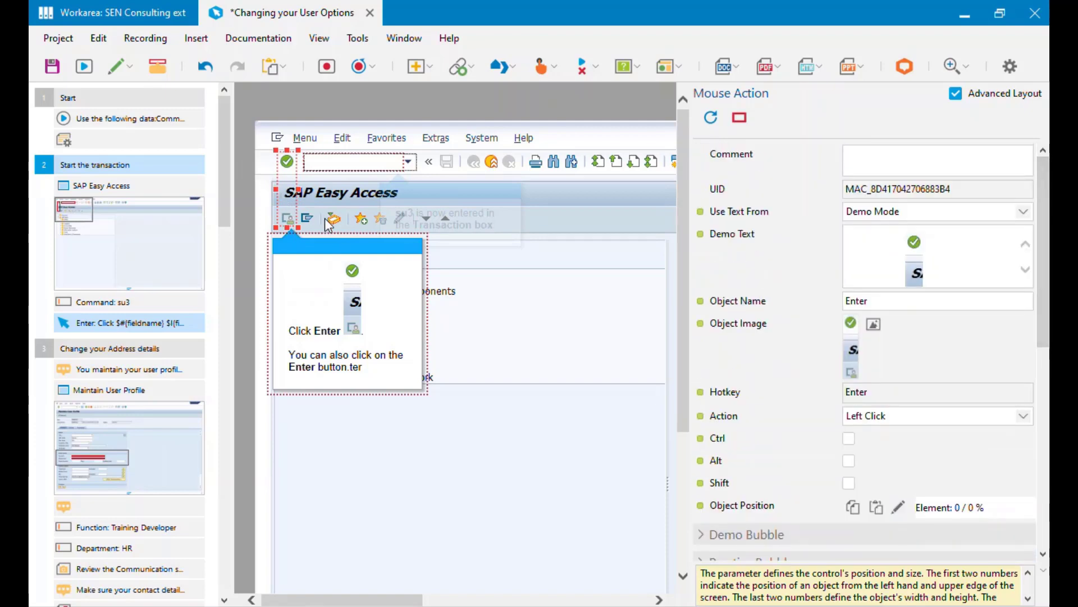
left_click_drag(288, 226, 298, 169)
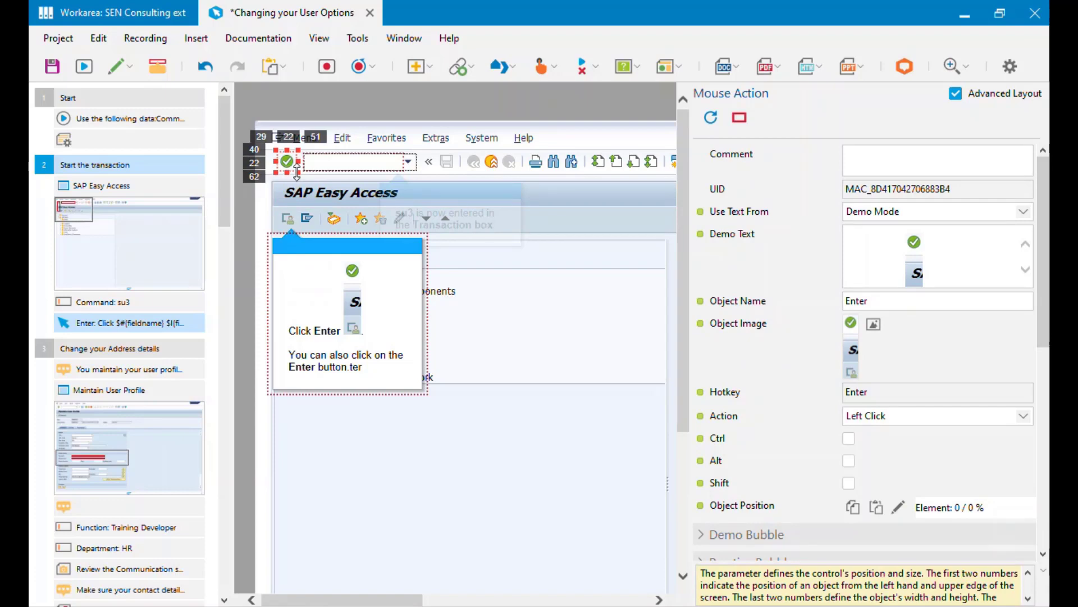
left_click(759, 331)
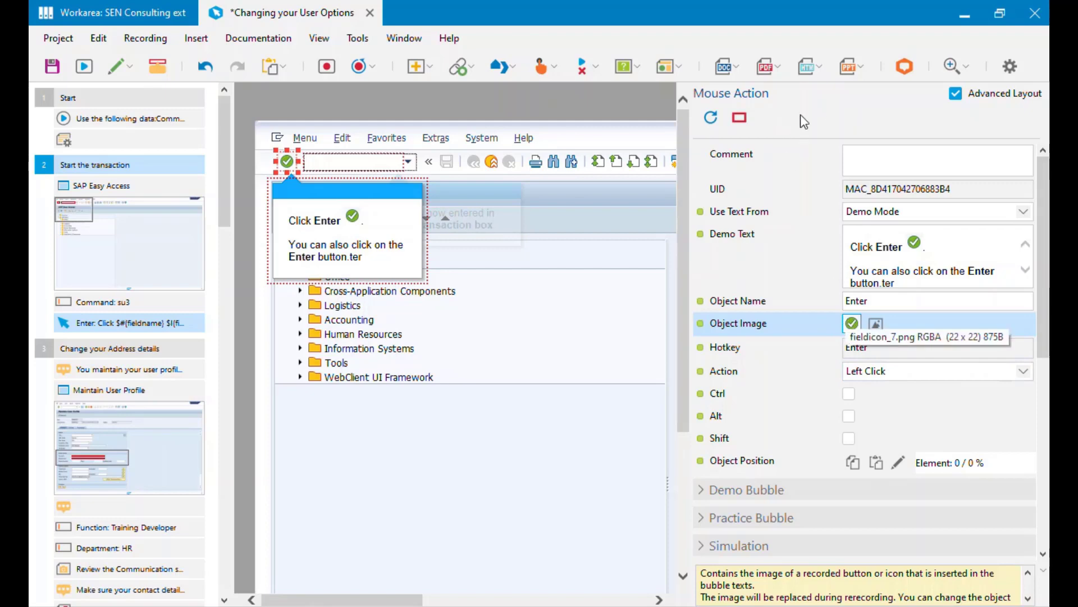
Update the Enter action's object image from the screenshot, narrowing the capture area to the left half of the check mark icon
left_click(712, 118)
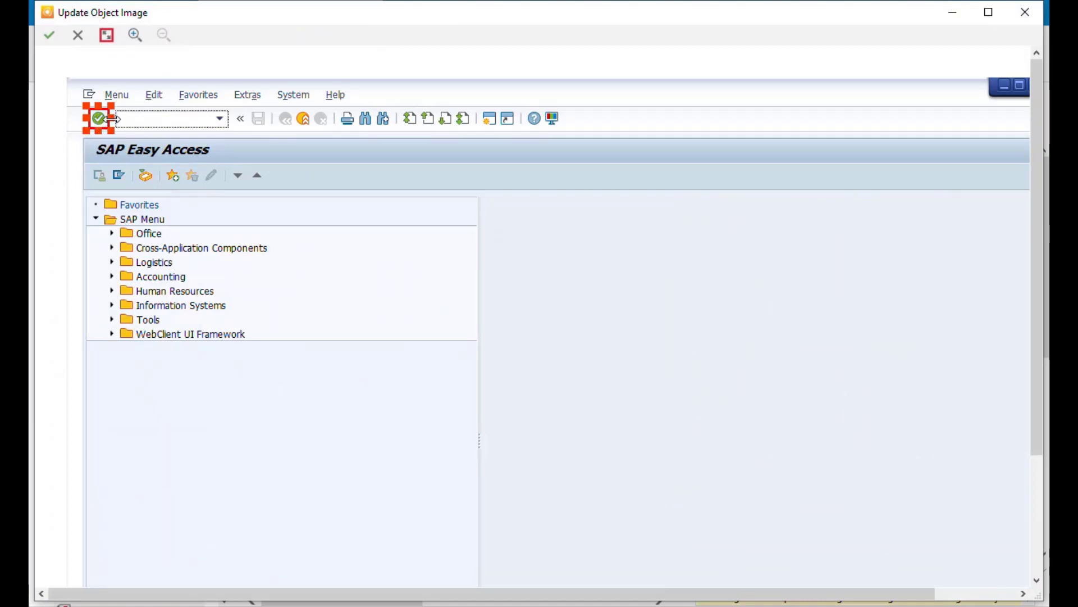
left_click_drag(115, 118, 99, 123)
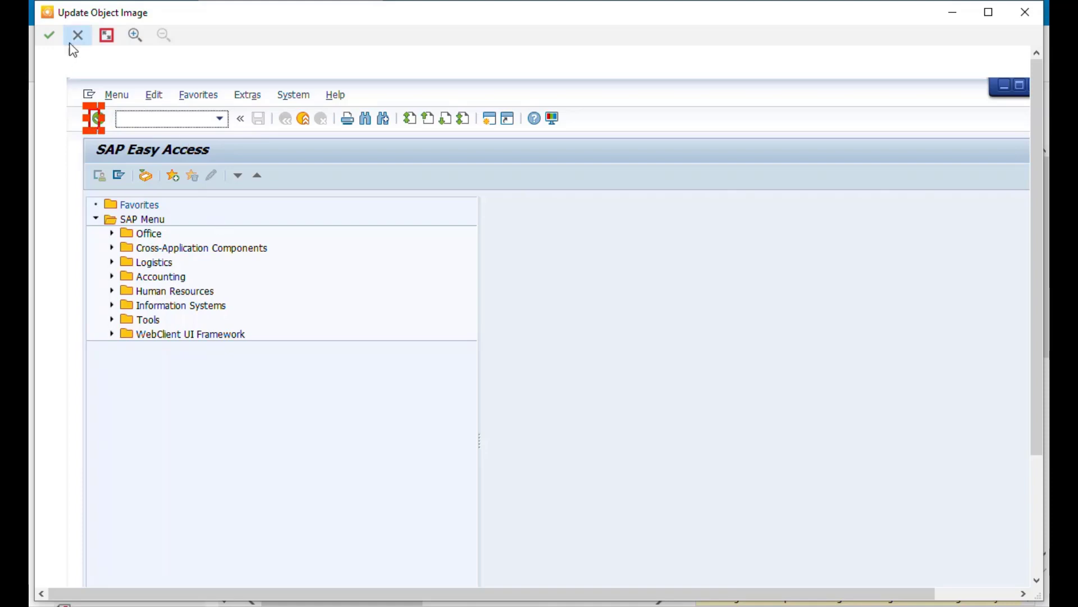
left_click(49, 35)
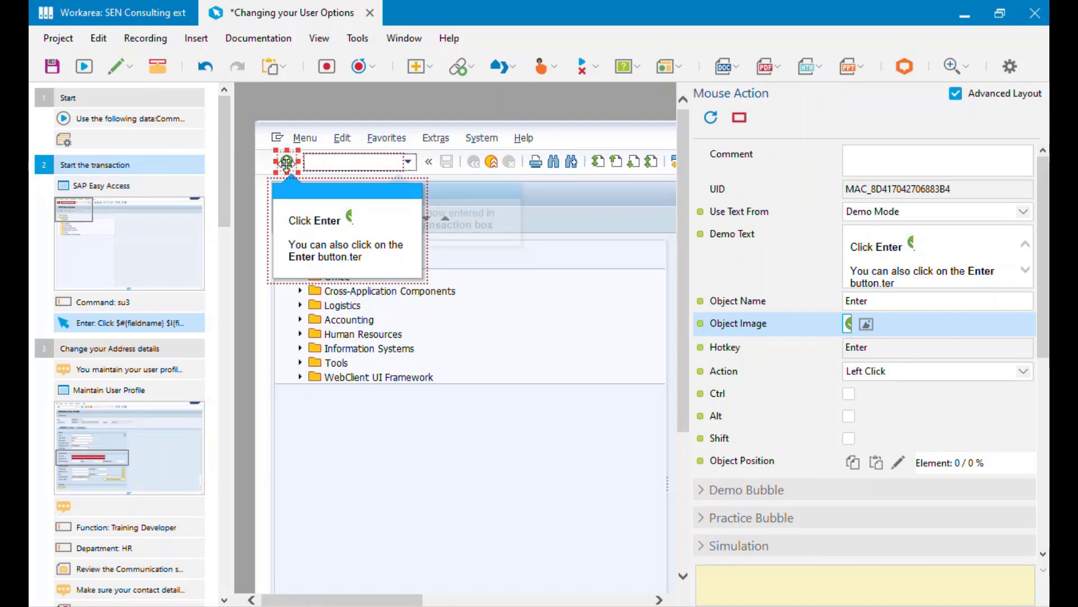
Compare the Enter action's documentation Highlight Position / Size with its control Position and Size
scroll(1011, 259, "down", 7)
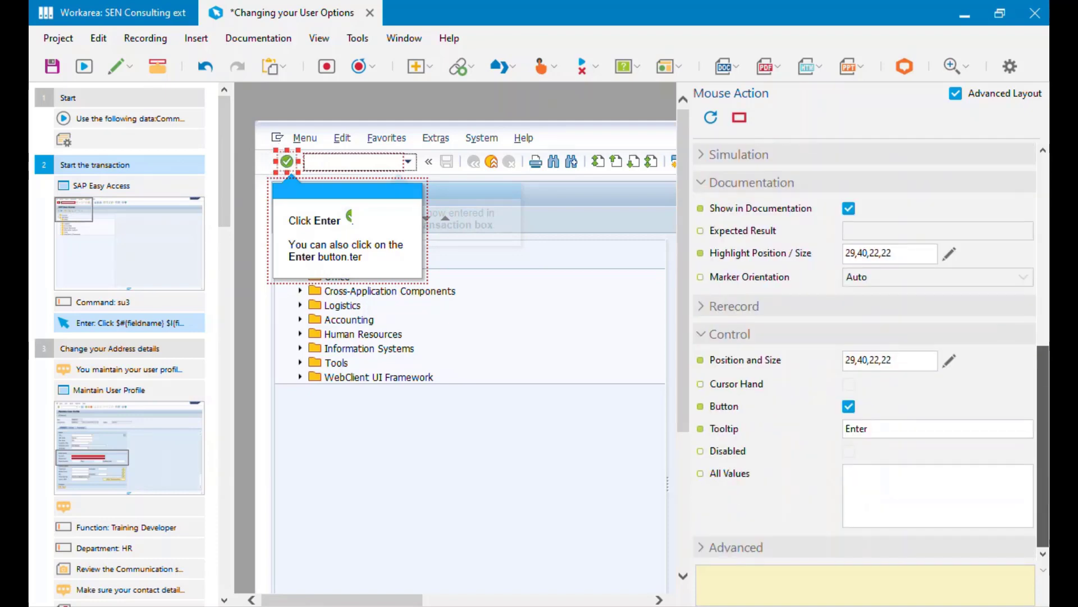
left_click(755, 254)
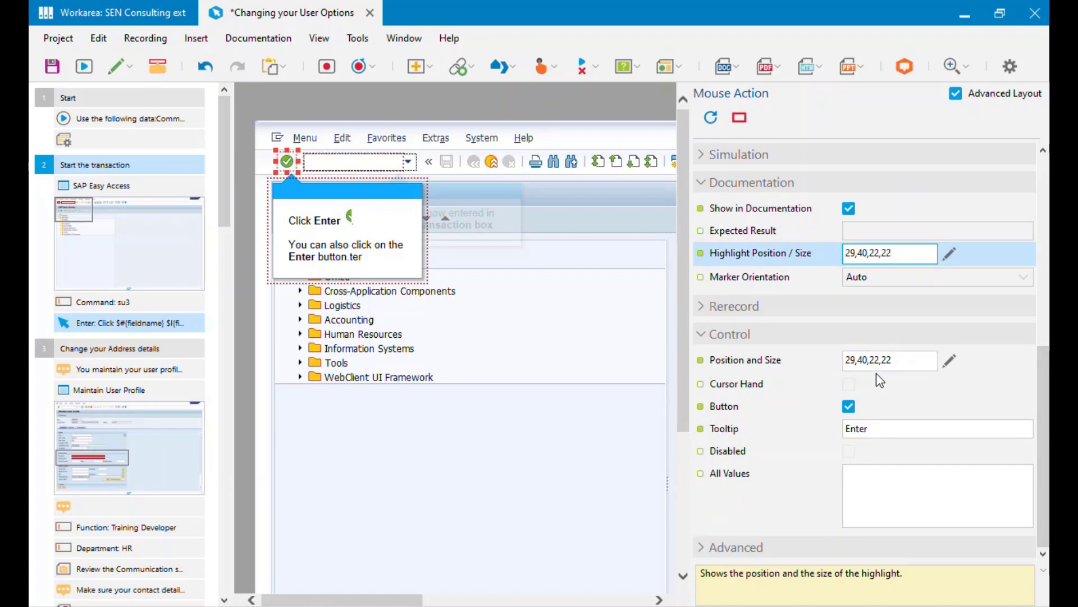
left_click(750, 365)
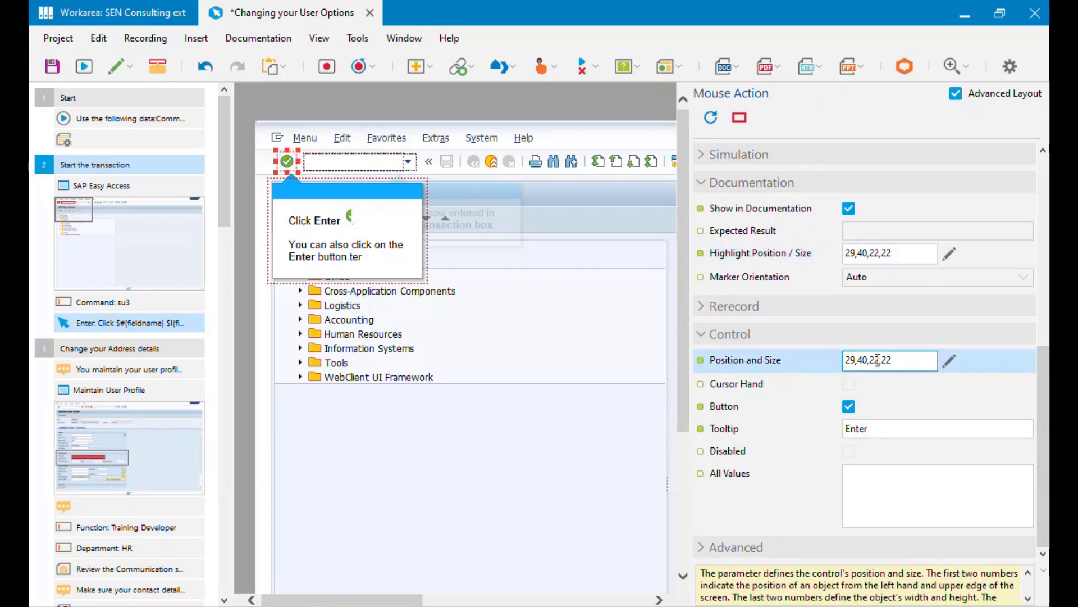
left_click_drag(871, 359, 910, 366)
left_click_drag(1043, 422, 1043, 233)
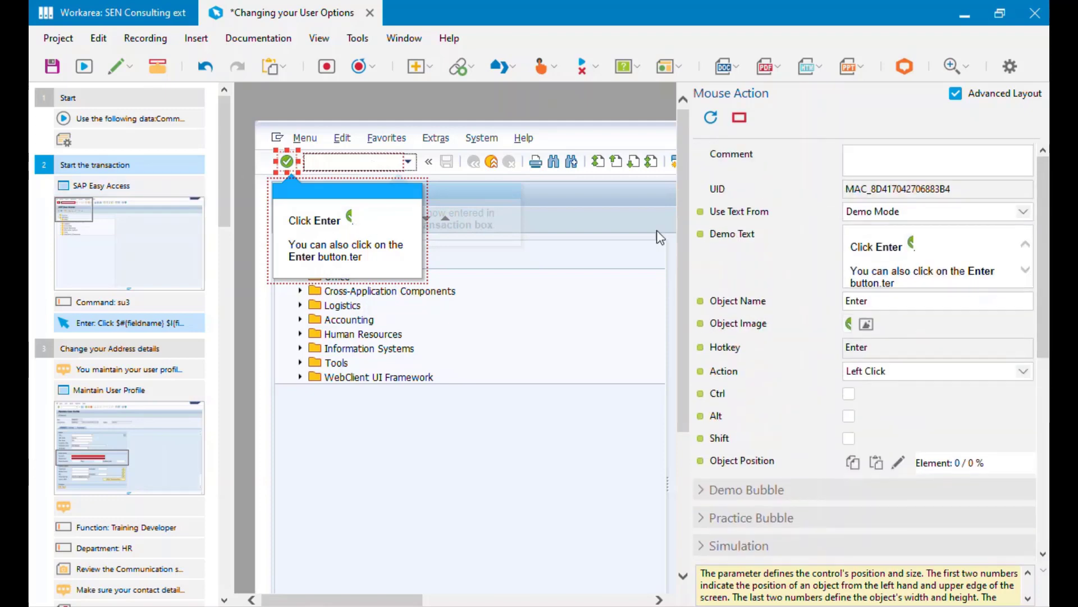
Undo the last update of the Enter action's object image
left_click(747, 325)
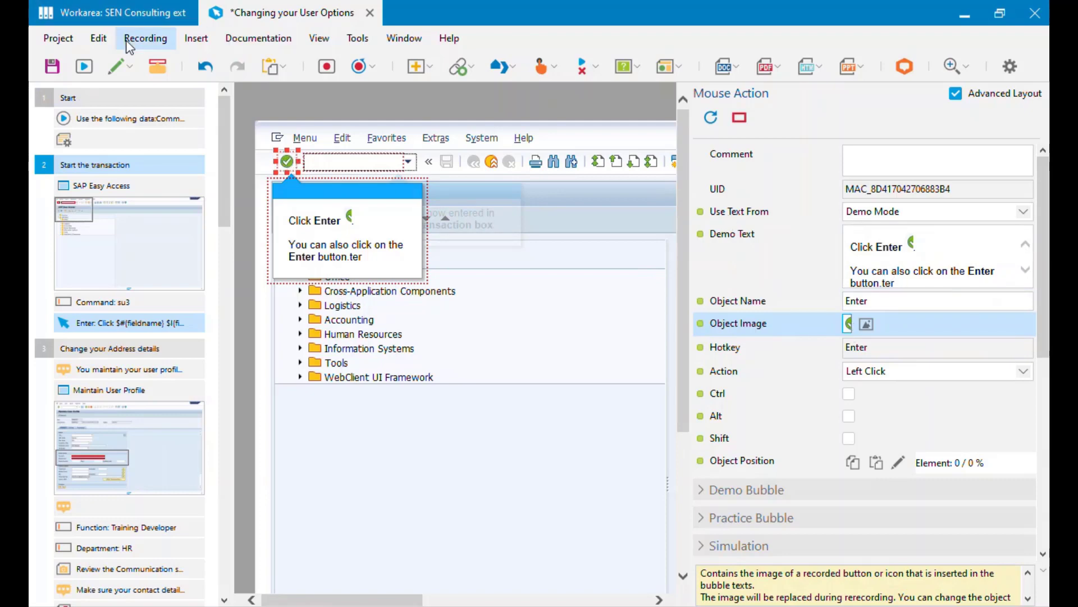
left_click(205, 66)
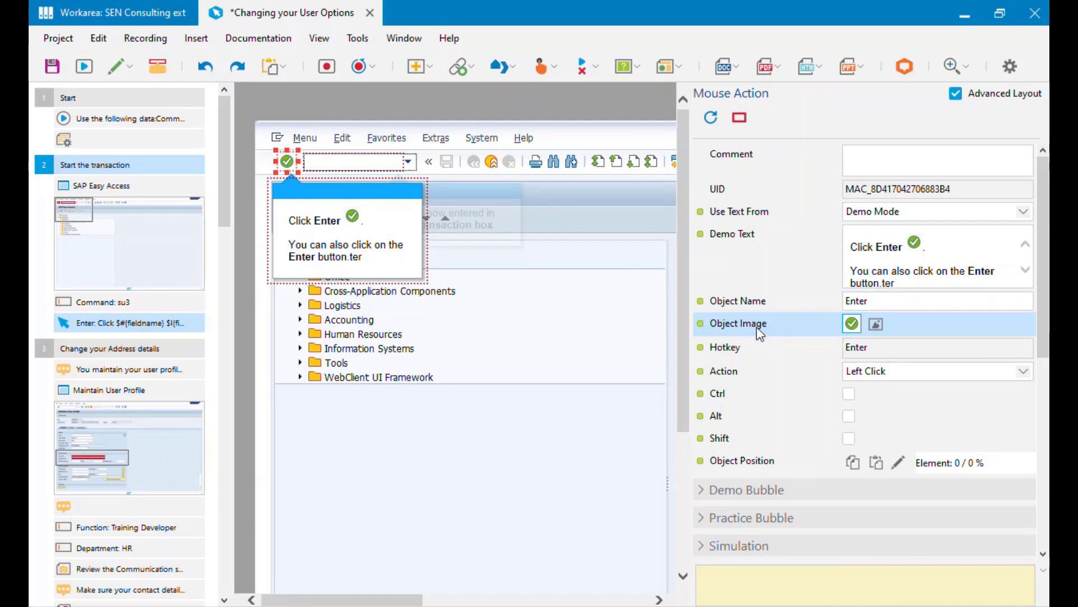
Crop the Enter action's object image on all four sides to fit tightly around the green check mark circle
left_click(876, 326)
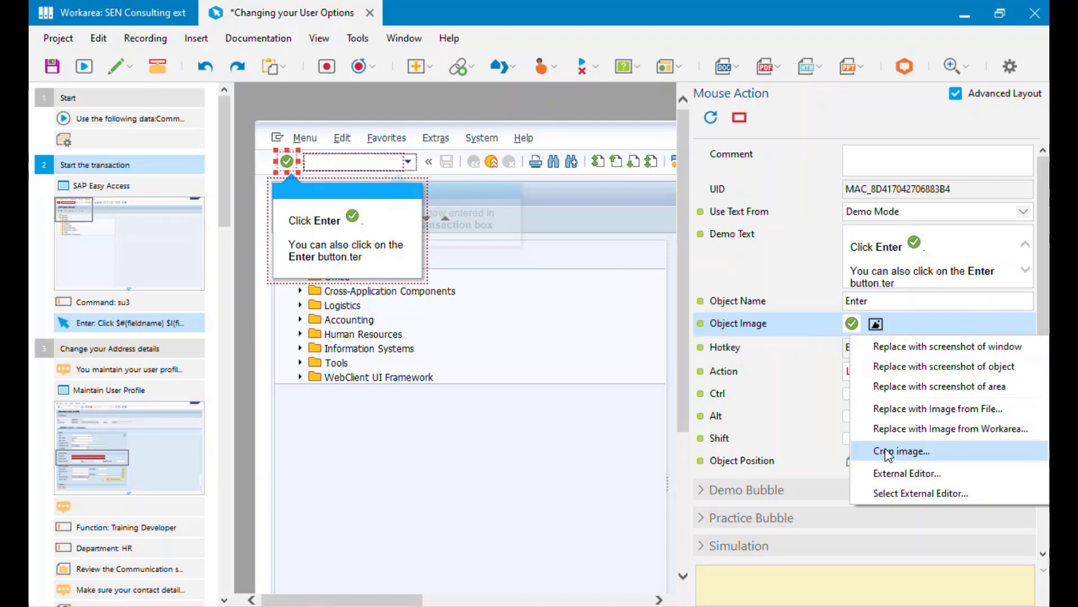
left_click(892, 455)
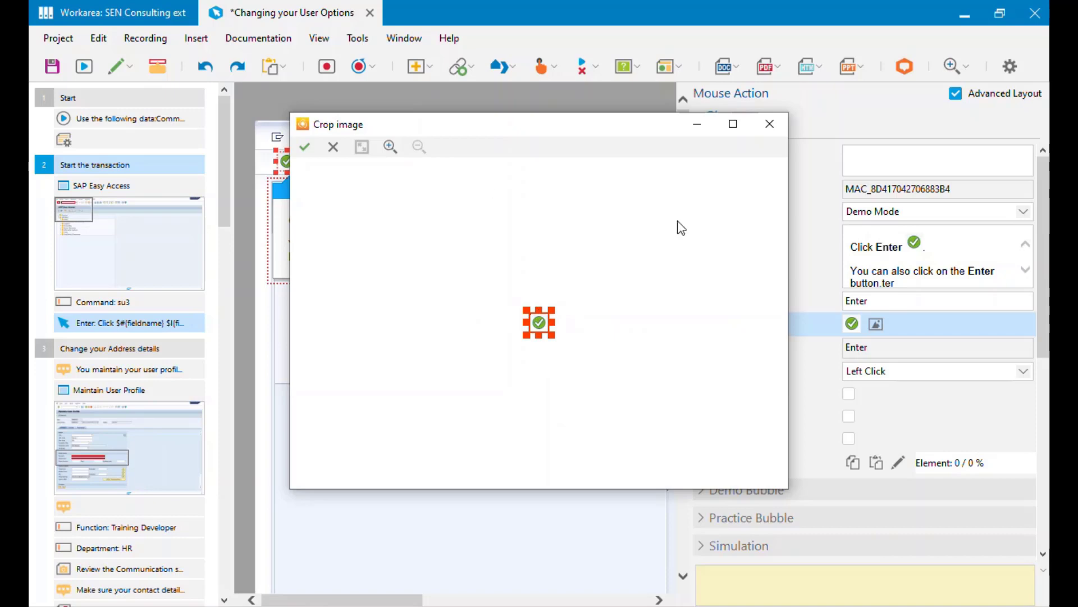
left_click(390, 147)
left_click(389, 147)
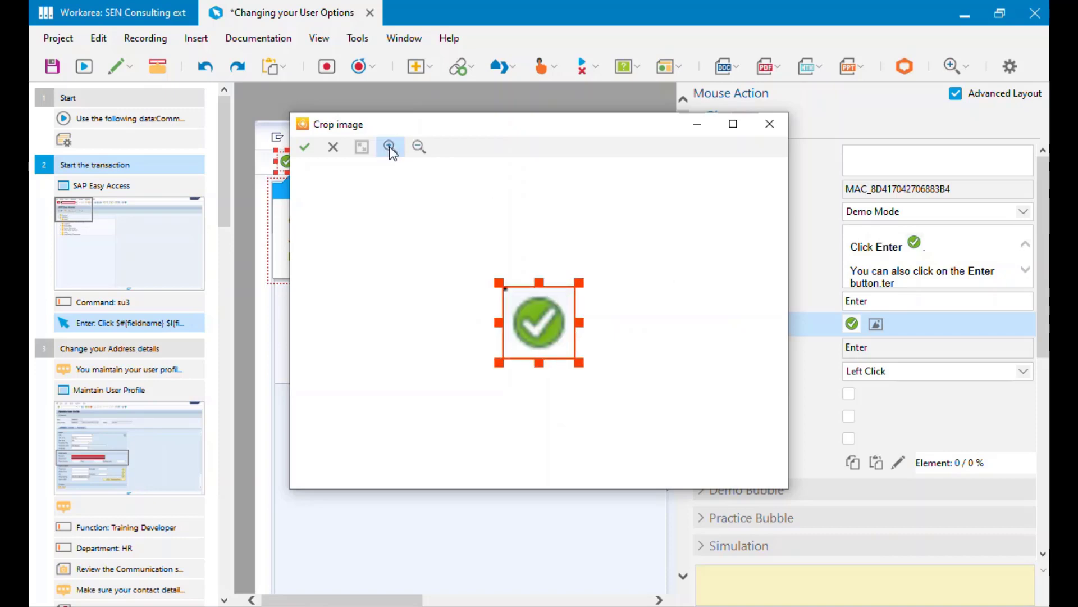
left_click(390, 147)
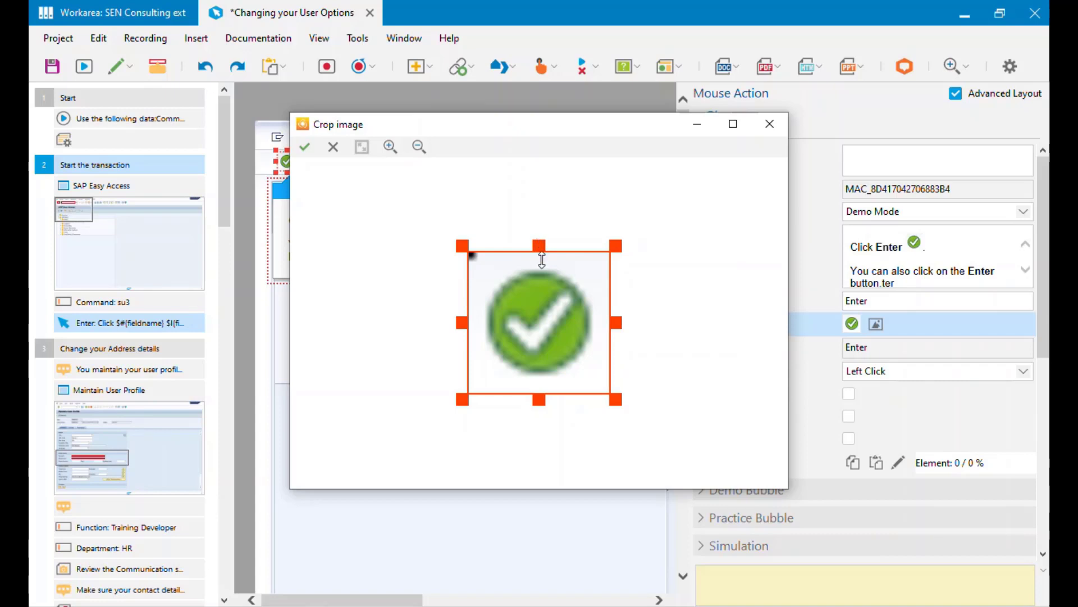
left_click_drag(542, 260, 543, 278)
left_click_drag(469, 334, 490, 339)
left_click_drag(549, 400, 549, 381)
left_click_drag(614, 319, 597, 321)
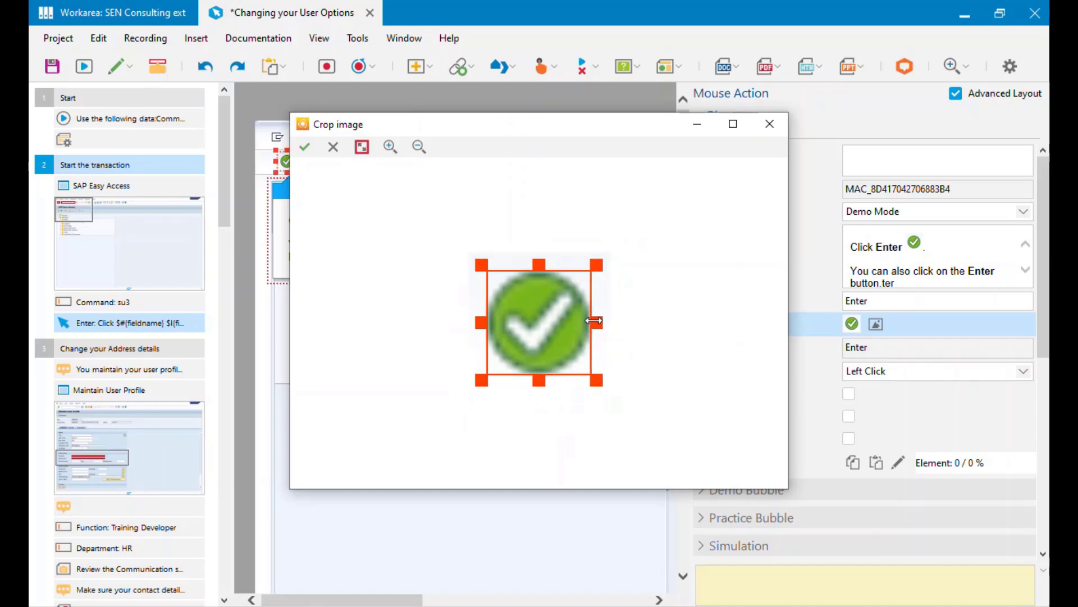
left_click(304, 146)
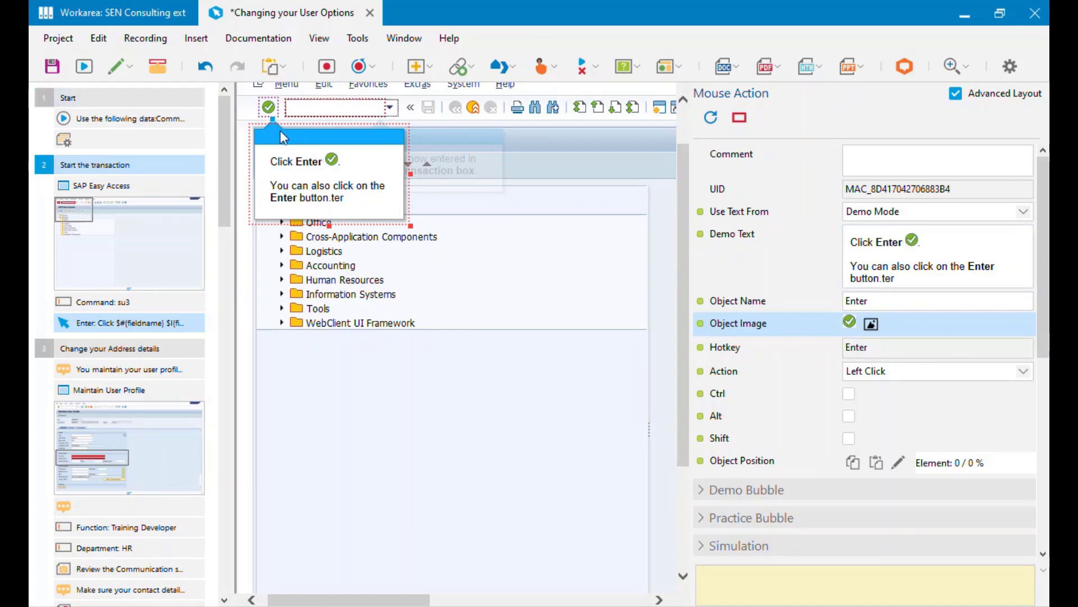
Check the Enter action's documentation Highlight Position / Size against its control Position and Size after the crop
left_click(269, 108)
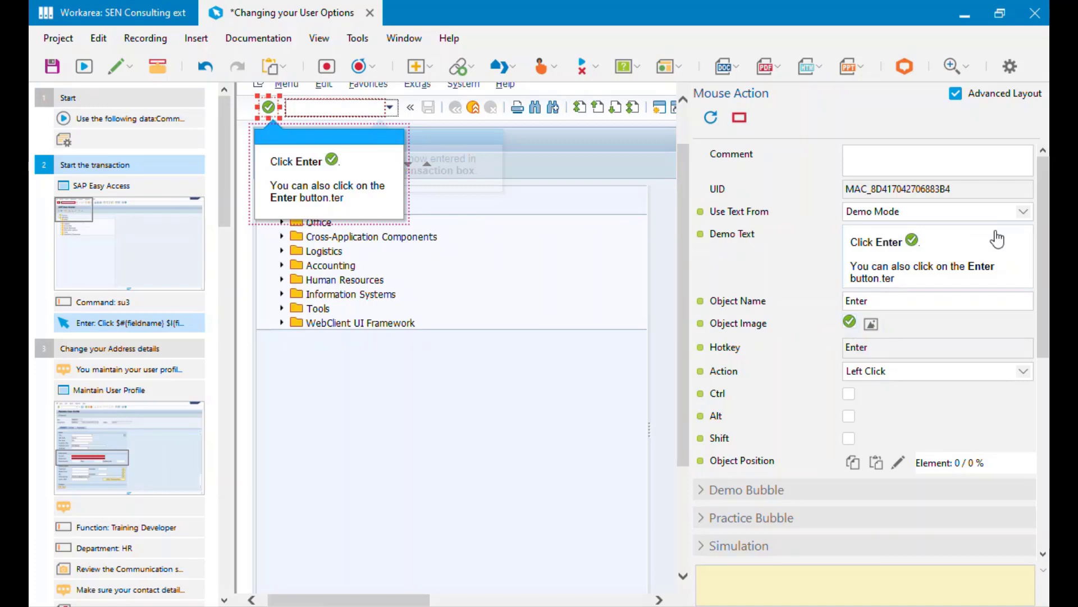
scroll(1043, 261, "down", 6)
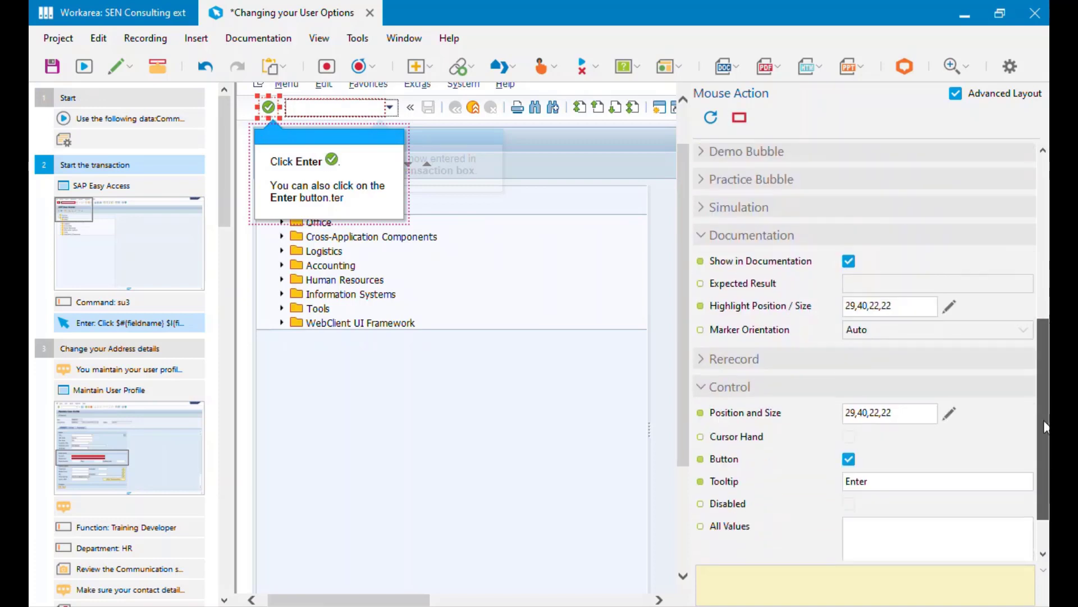
left_click(781, 294)
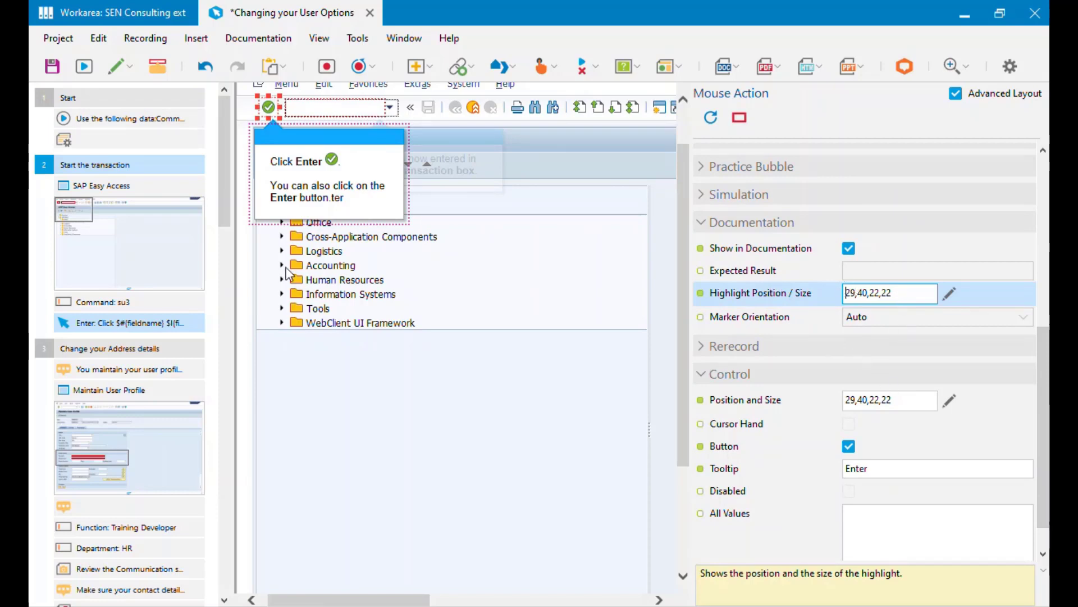
Widen the Command: su3 action's documentation highlight to about 140 so it also covers the transaction box's dropdown arrow
left_click(124, 307)
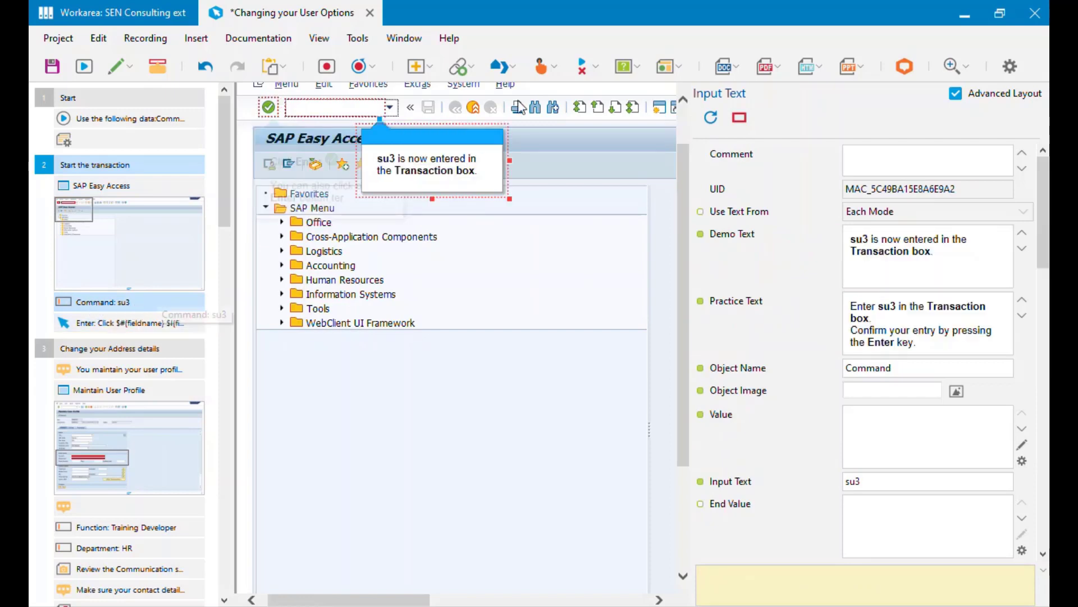
left_click(364, 113)
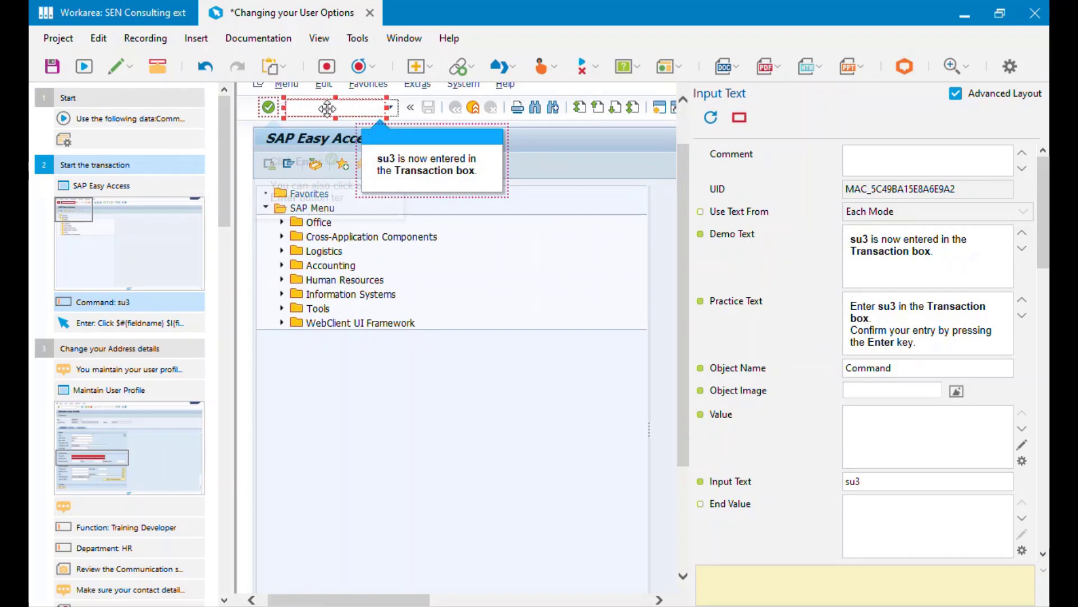
left_click(396, 115)
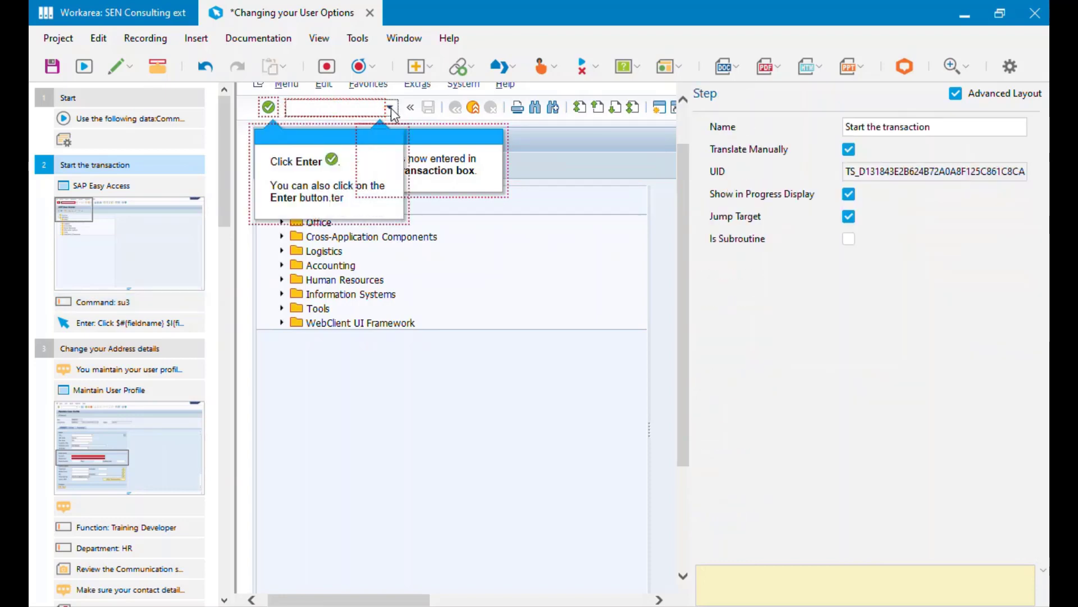
left_click(335, 106)
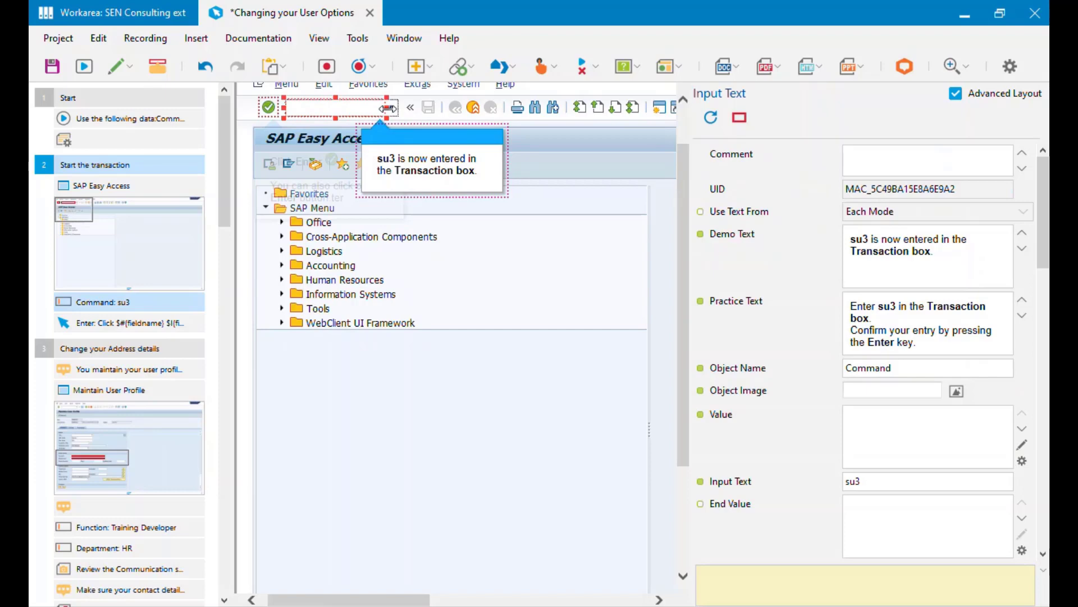
left_click(741, 118)
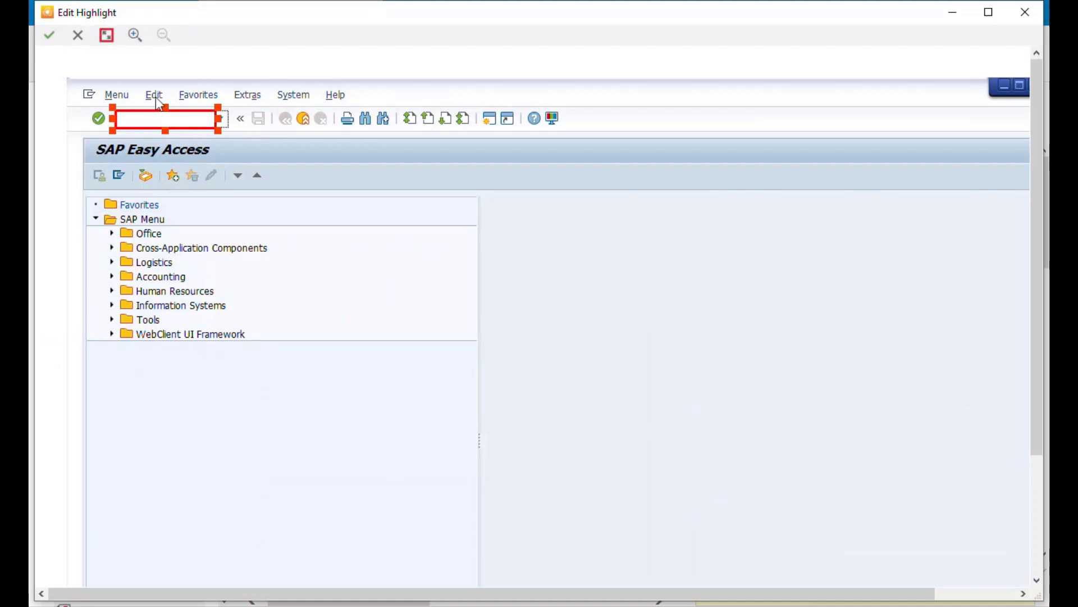
left_click_drag(219, 118, 232, 118)
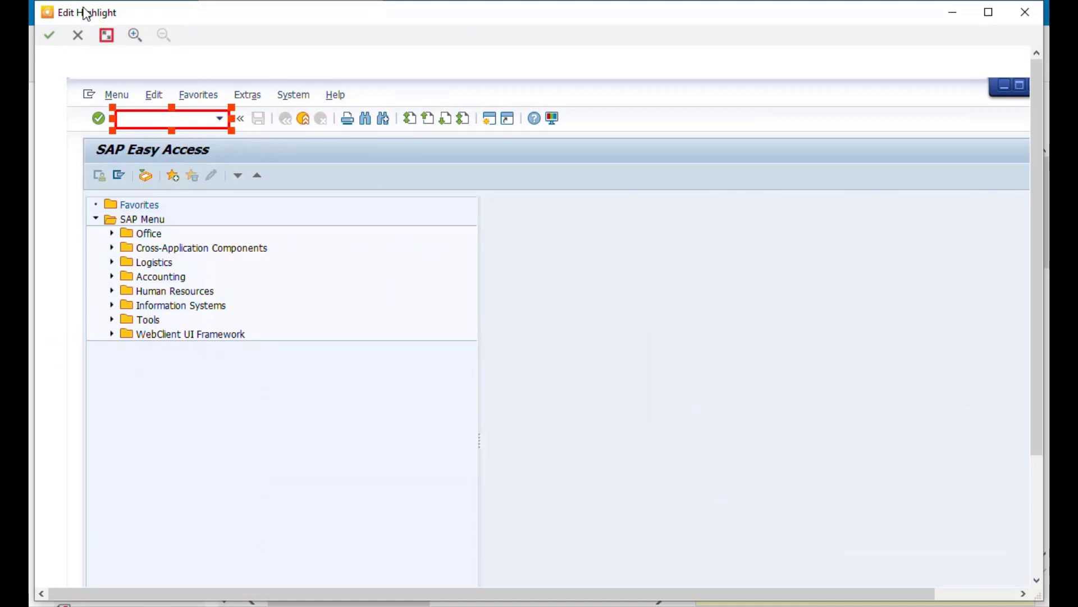
left_click(49, 35)
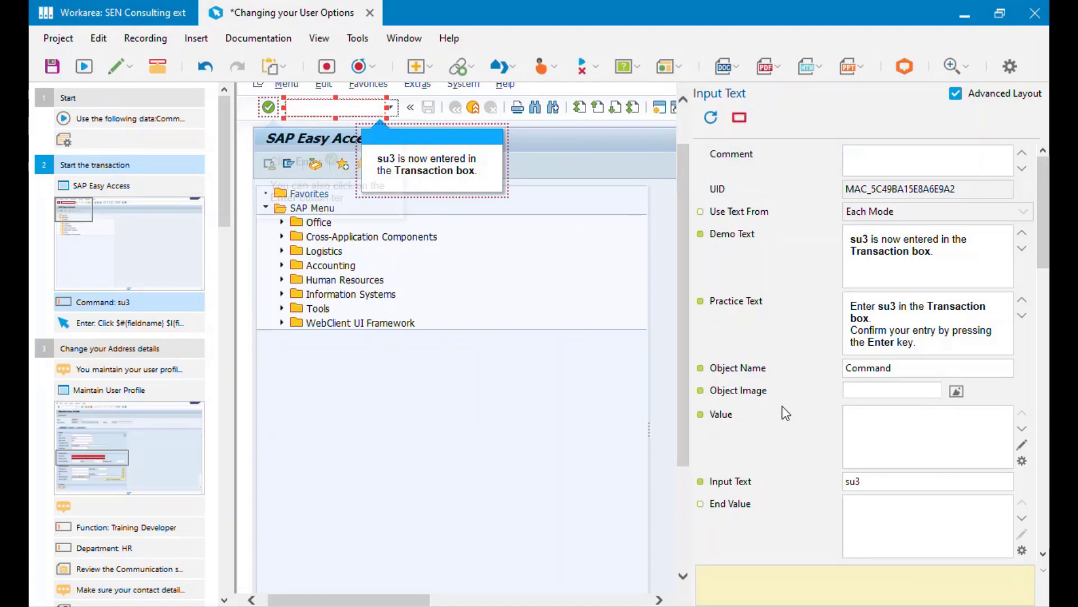
Compare the width in the Command action's Highlight Position / Size with the width in its control Position and Size
left_click_drag(1046, 266, 1046, 469)
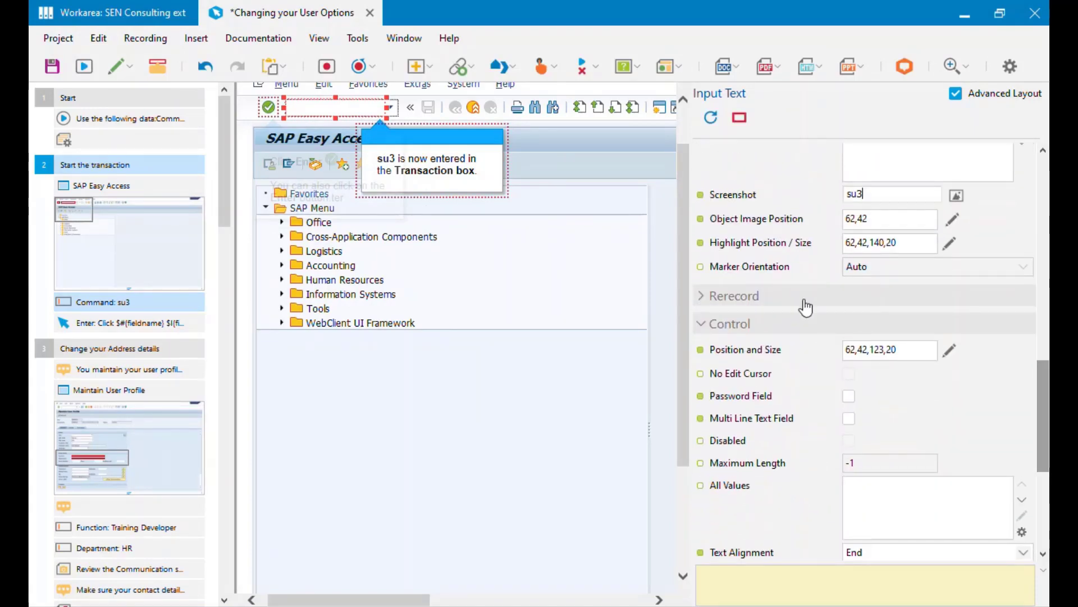
left_click(913, 243)
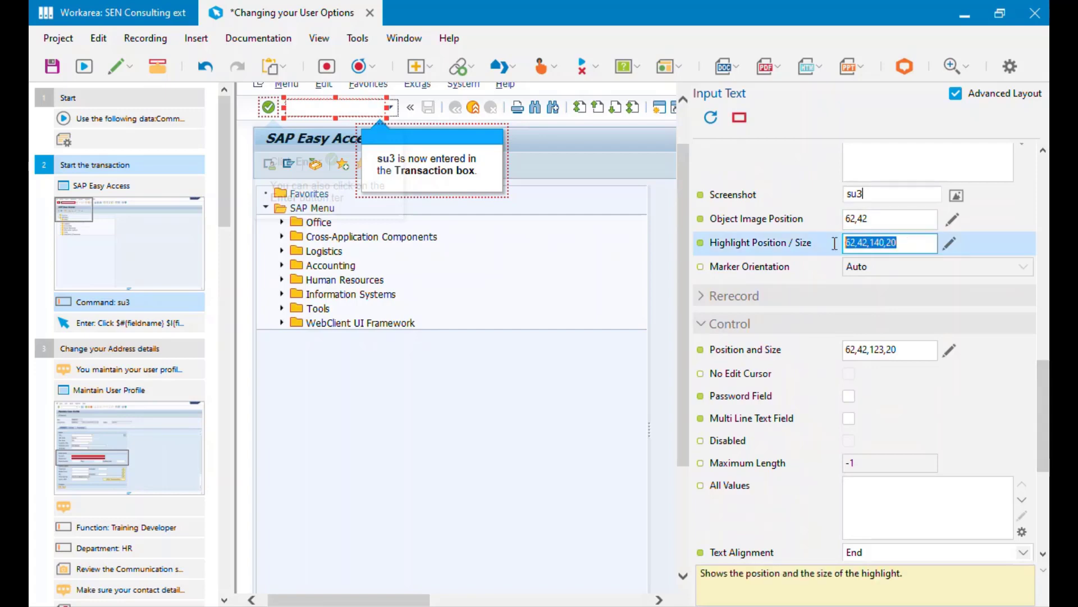
double_click(874, 242)
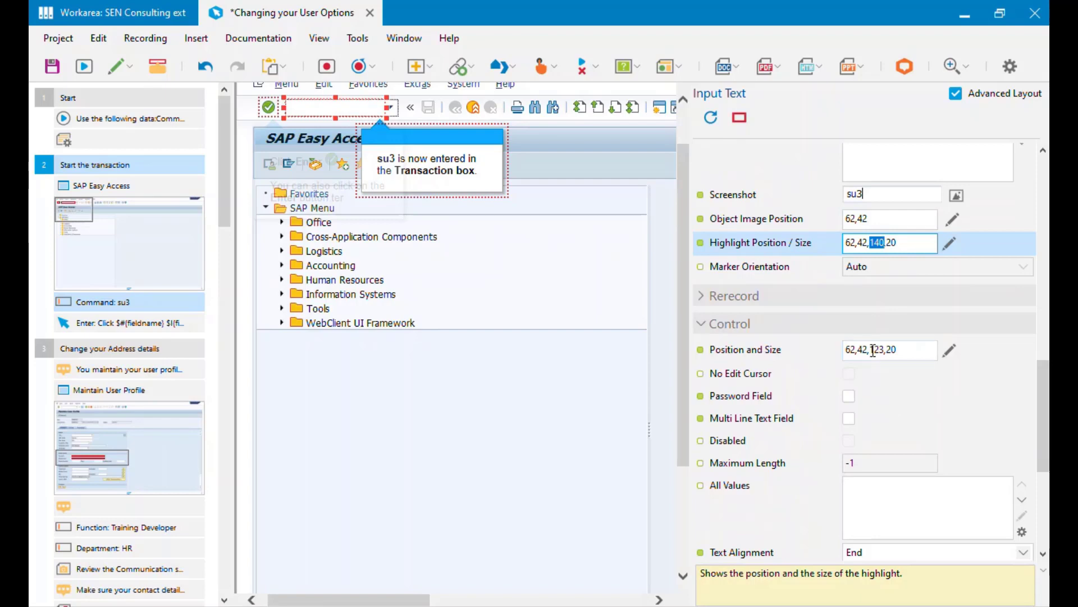
left_click_drag(873, 350, 885, 350)
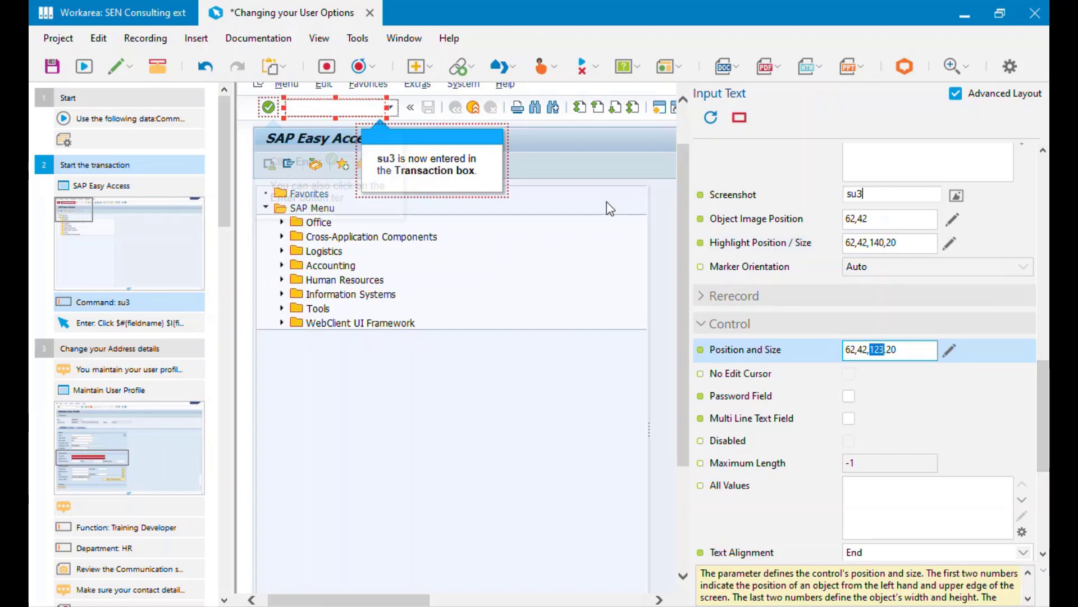
Generate the Standard Document, review the highlights on its first screenshot, and close the document
left_click(738, 63)
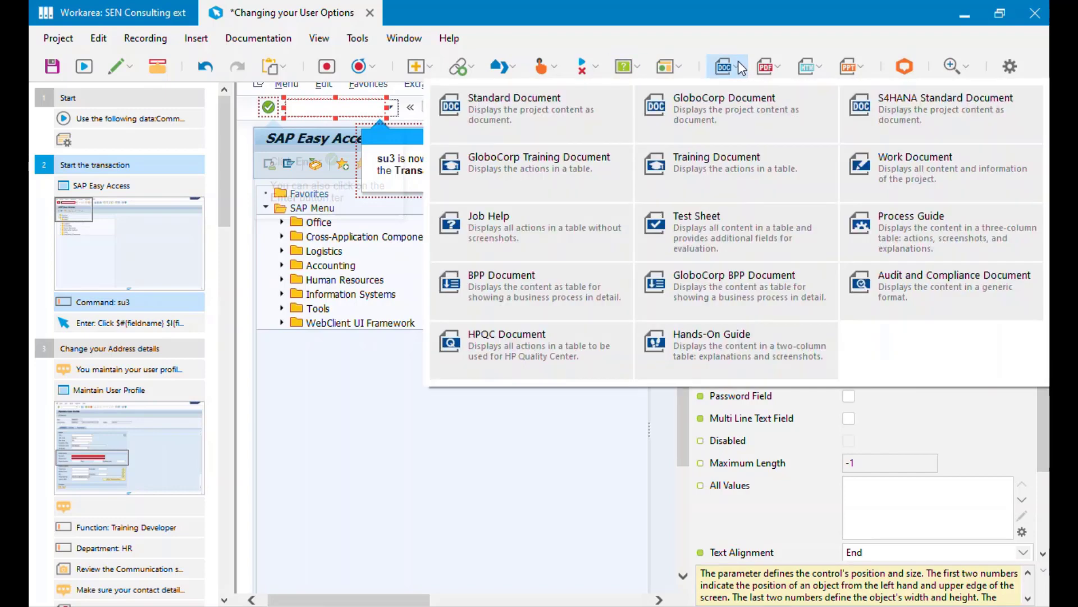
left_click(537, 113)
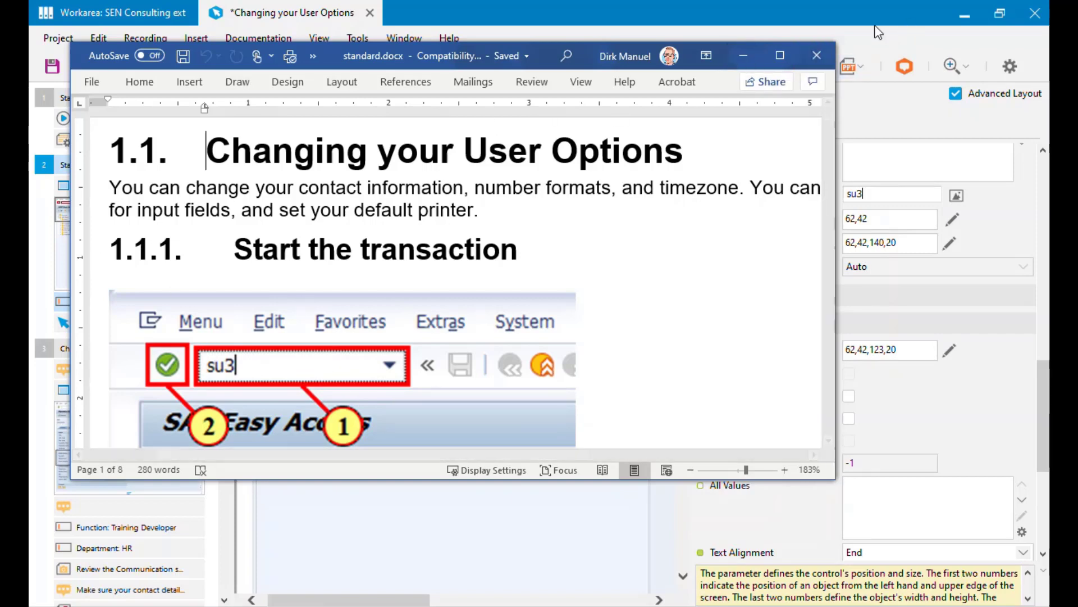
left_click(818, 55)
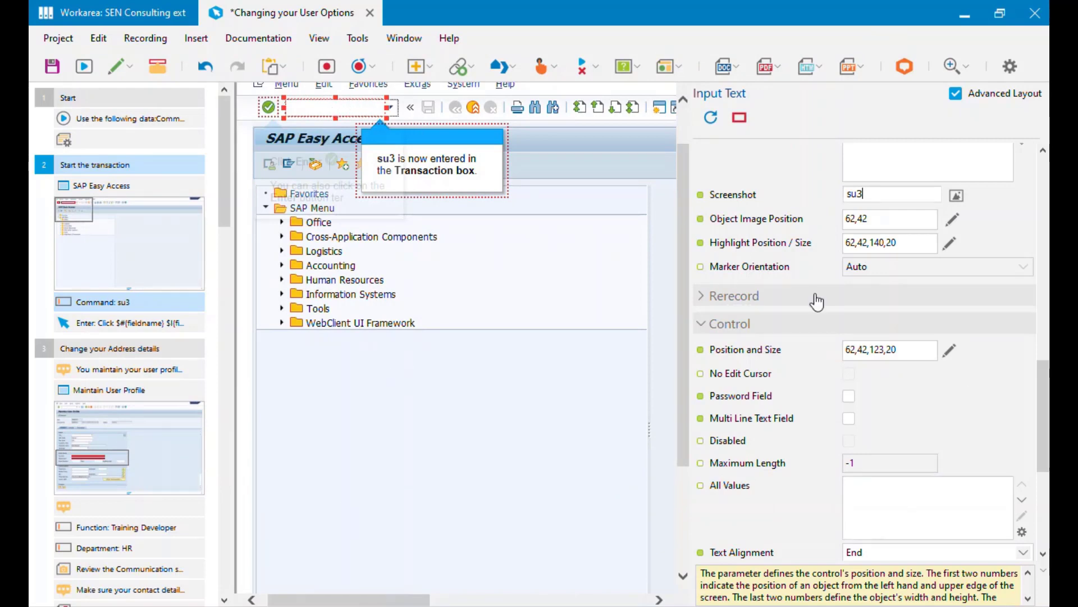
Review the Command highlight's separate left, top, width and height values in the Position / Size dialog without changing them
left_click_drag(914, 251, 887, 249)
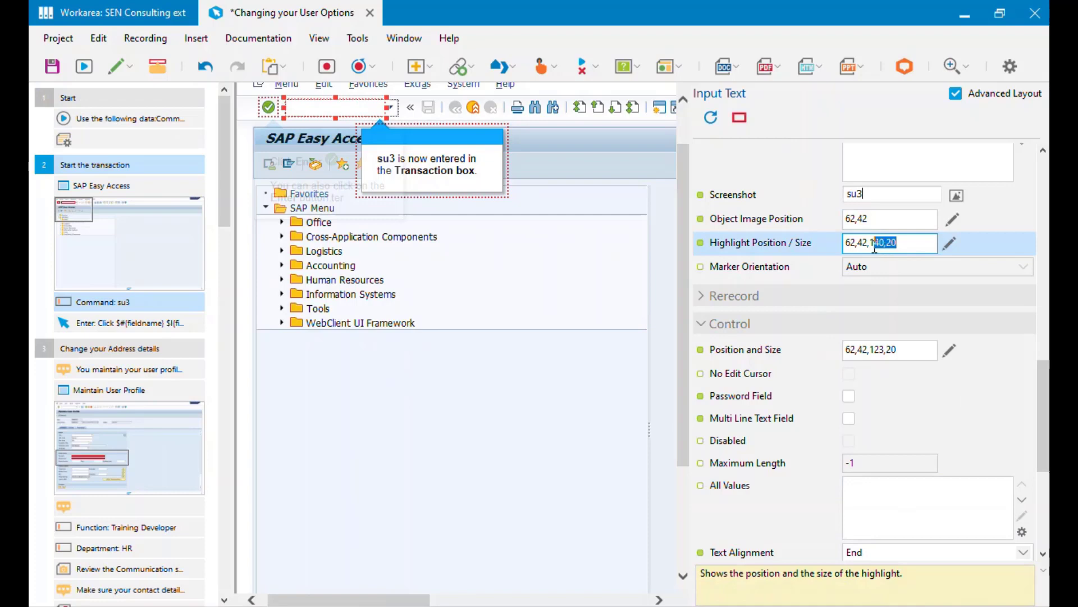
left_click(950, 244)
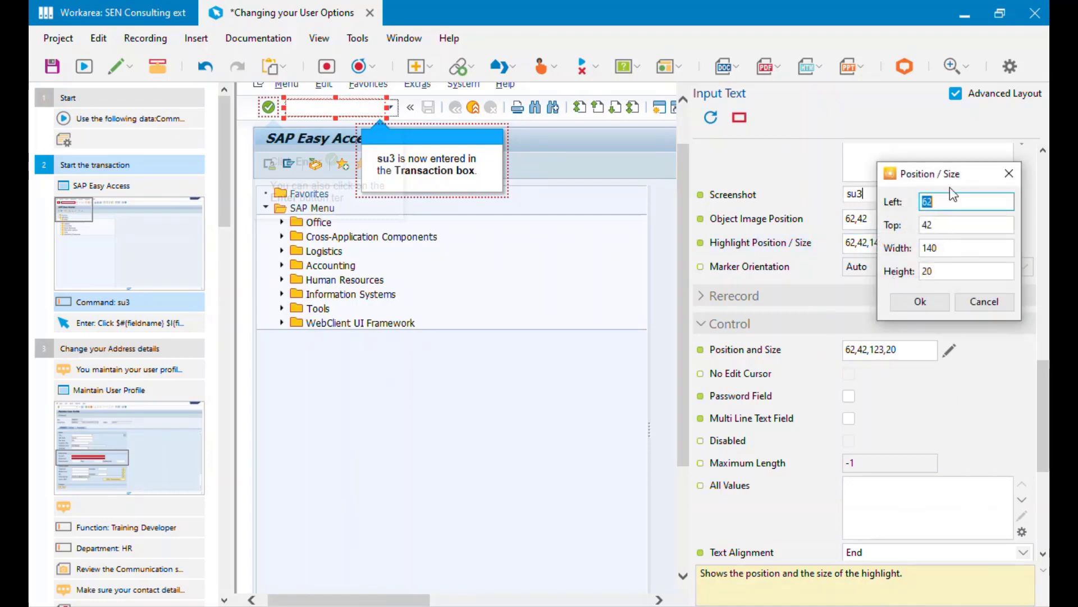
left_click(973, 302)
Switch the project editor to Documentation View and select the Command and Enter highlights together
left_click(120, 64)
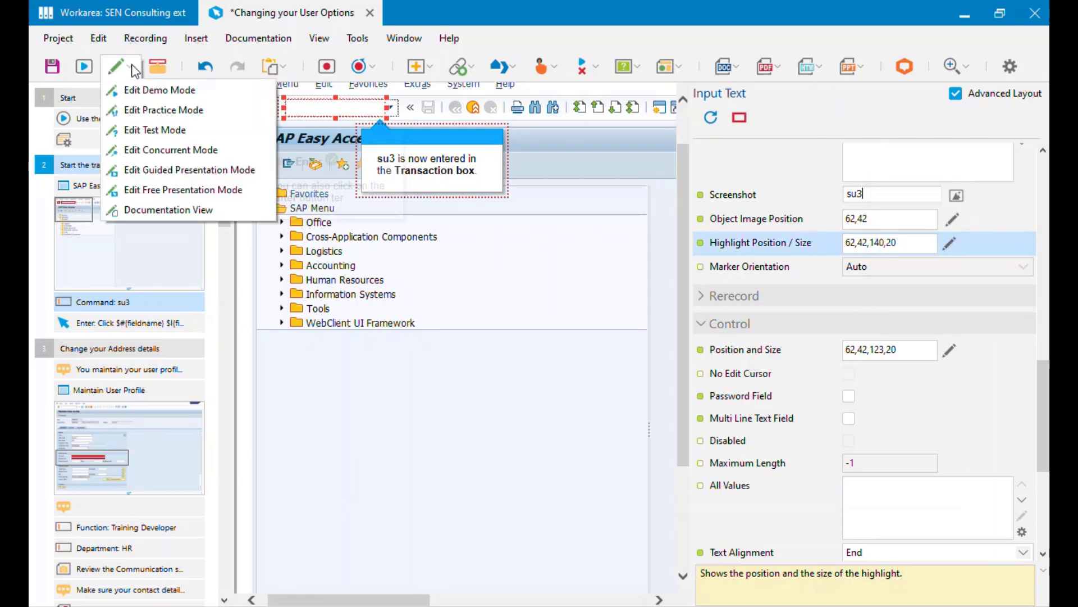
left_click(165, 207)
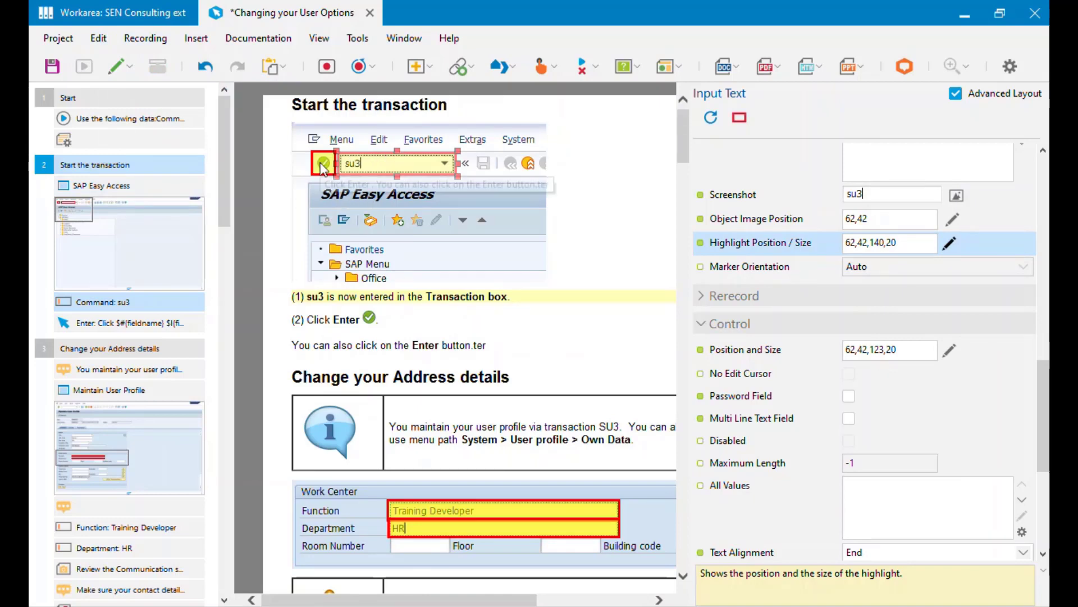
left_click(387, 165)
left_click(321, 164, "ctrl")
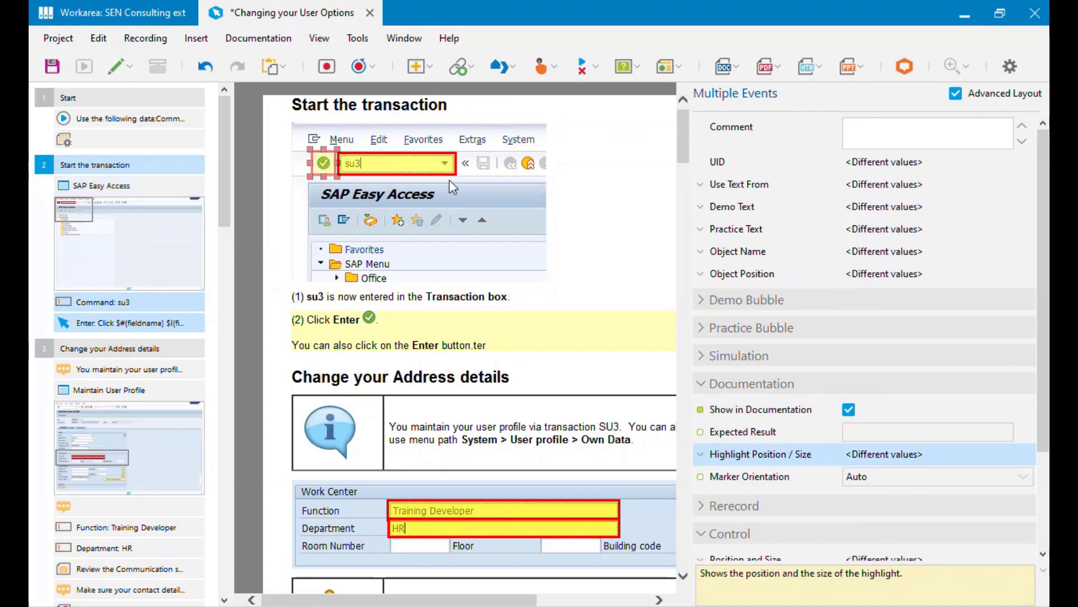
left_click(330, 170, "ctrl")
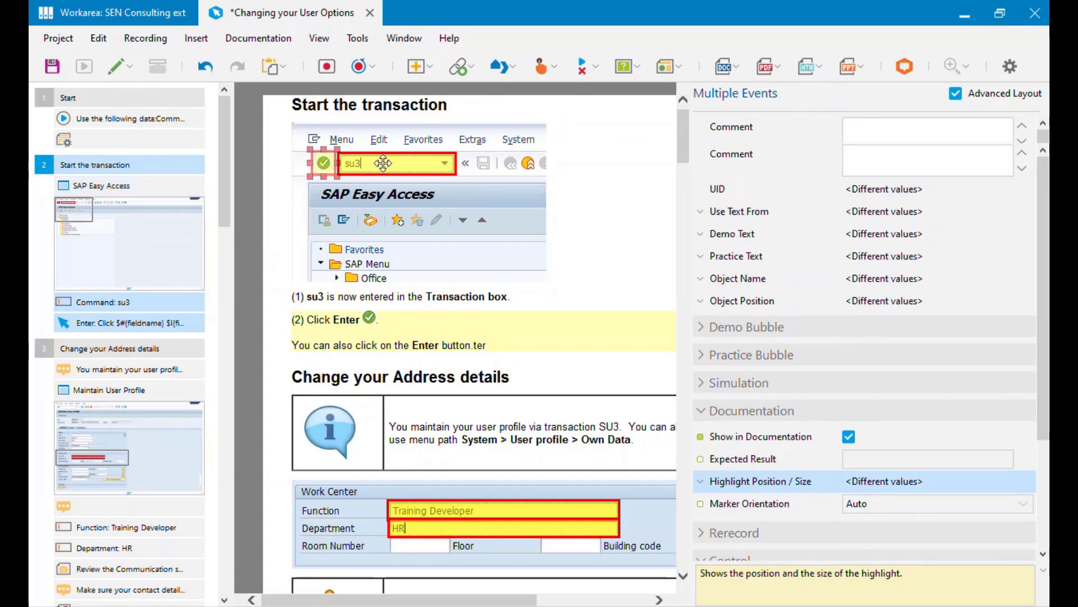
left_click(323, 163, "ctrl")
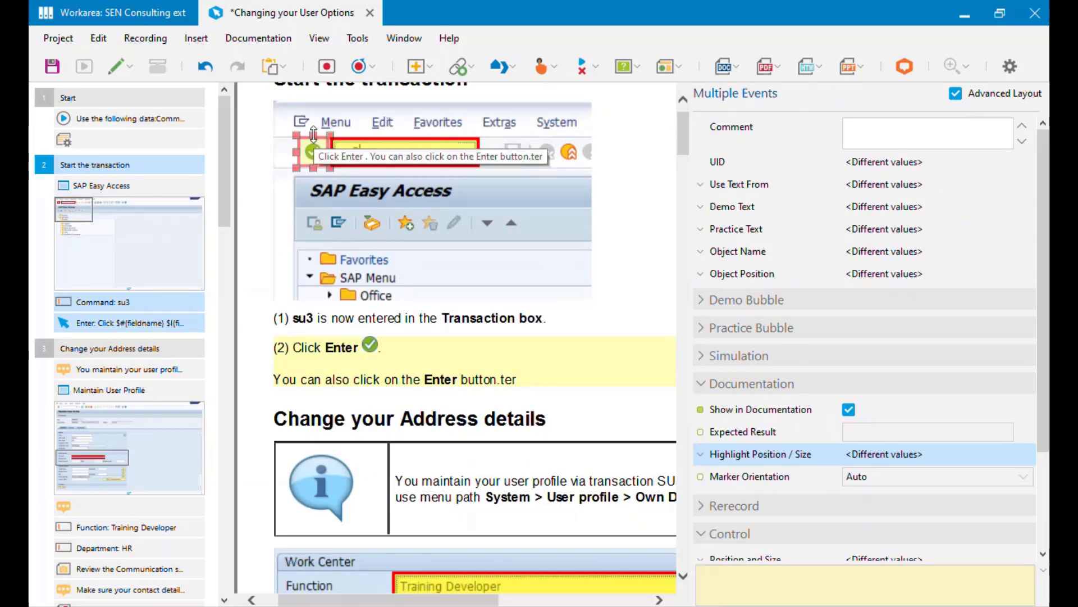
Select the Command and Enter actions one at a time to inspect their highlights in the documentation, and clear the selection
left_click(128, 308)
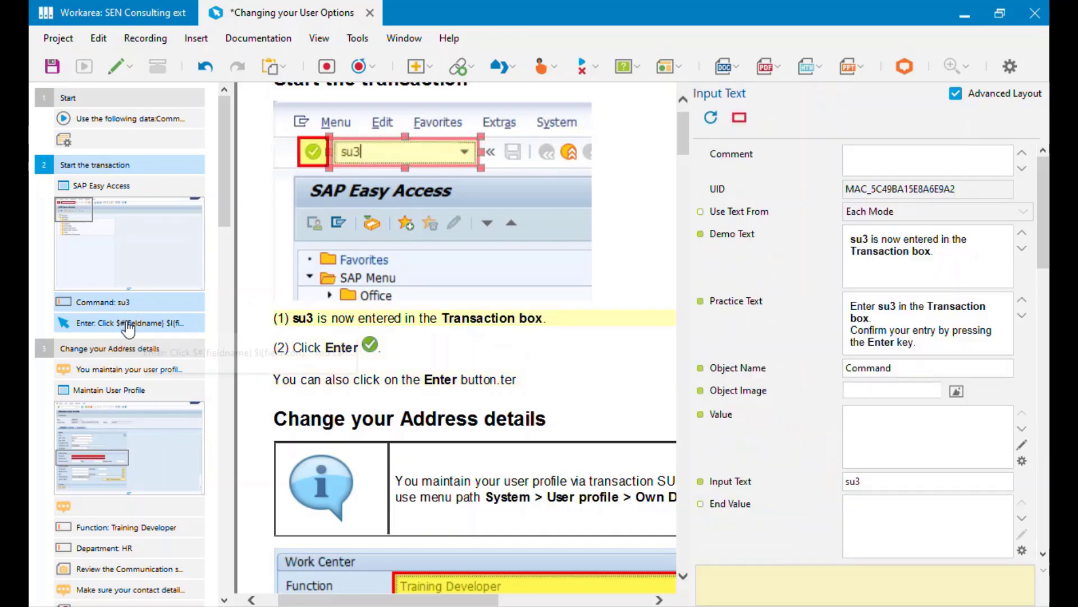
left_click(337, 349)
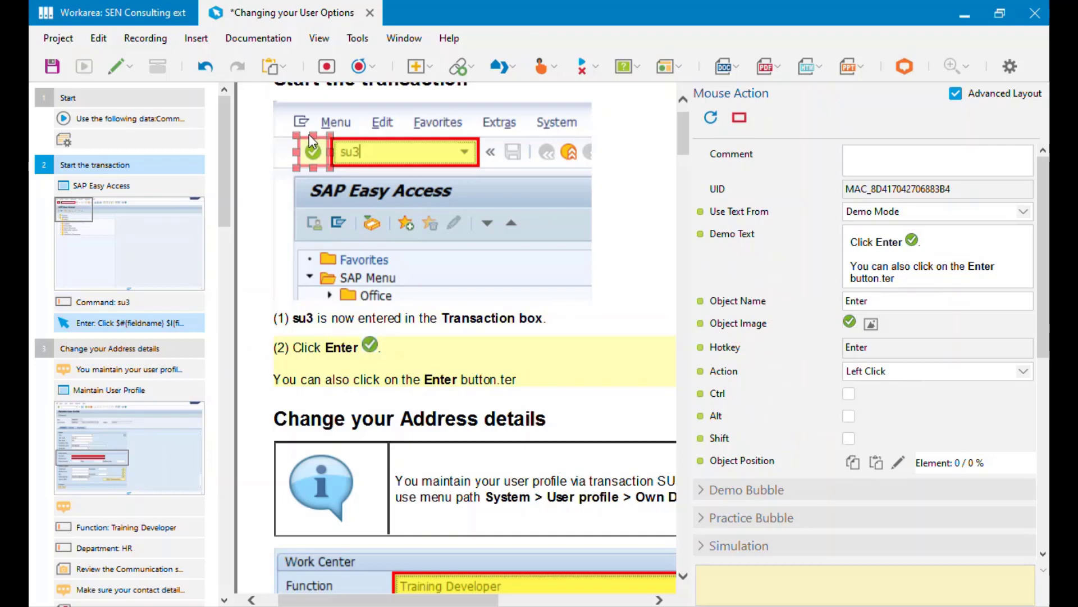
left_click(343, 153)
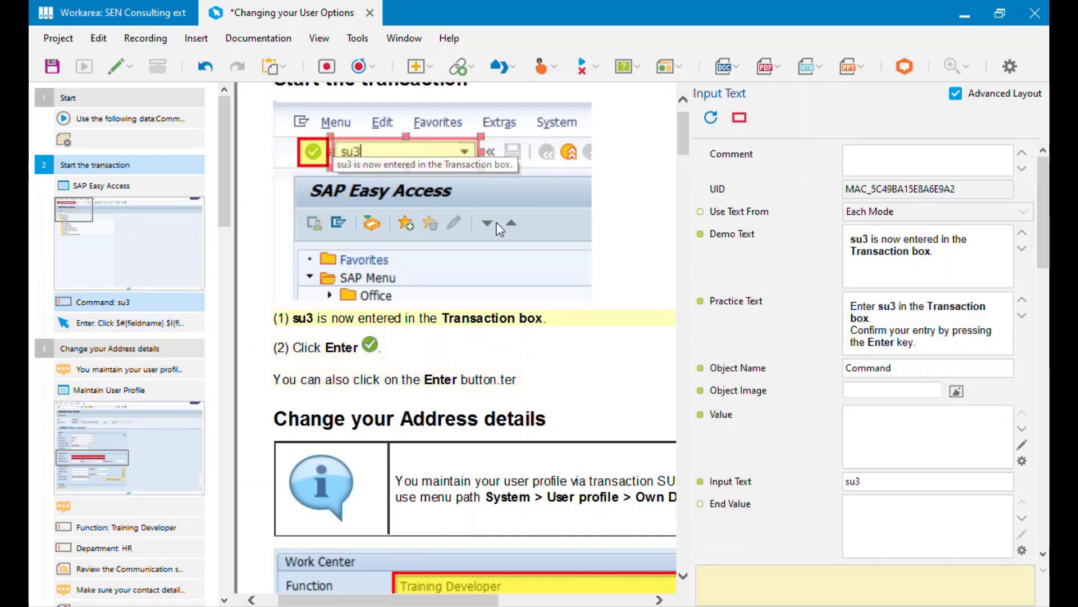
left_click(251, 174)
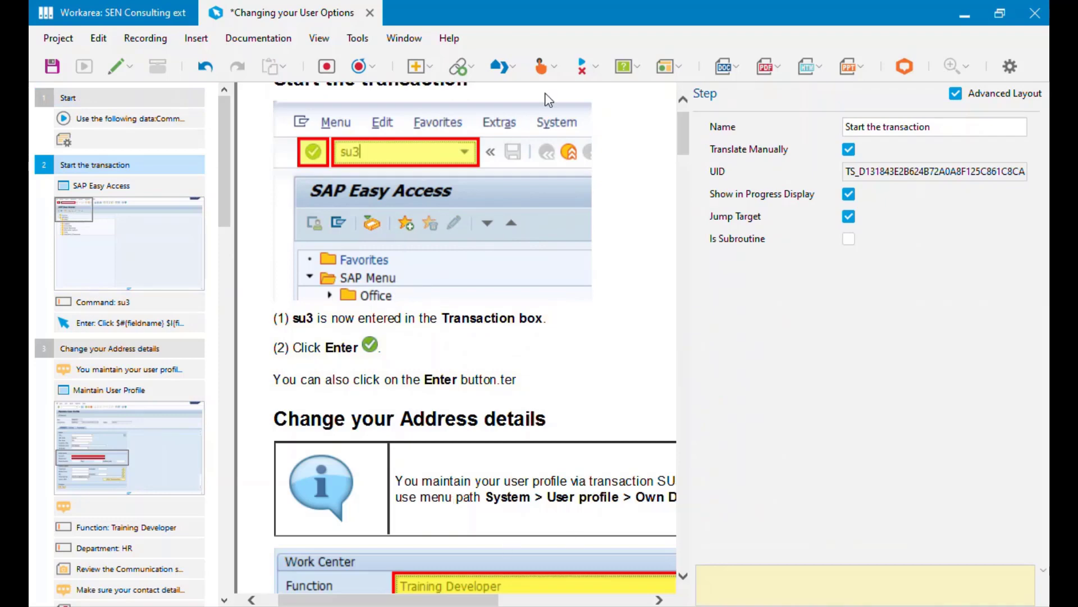
Generate the Standard Document again, open it to check the Command and Enter highlights on the first screenshot, and close it
left_click(745, 69)
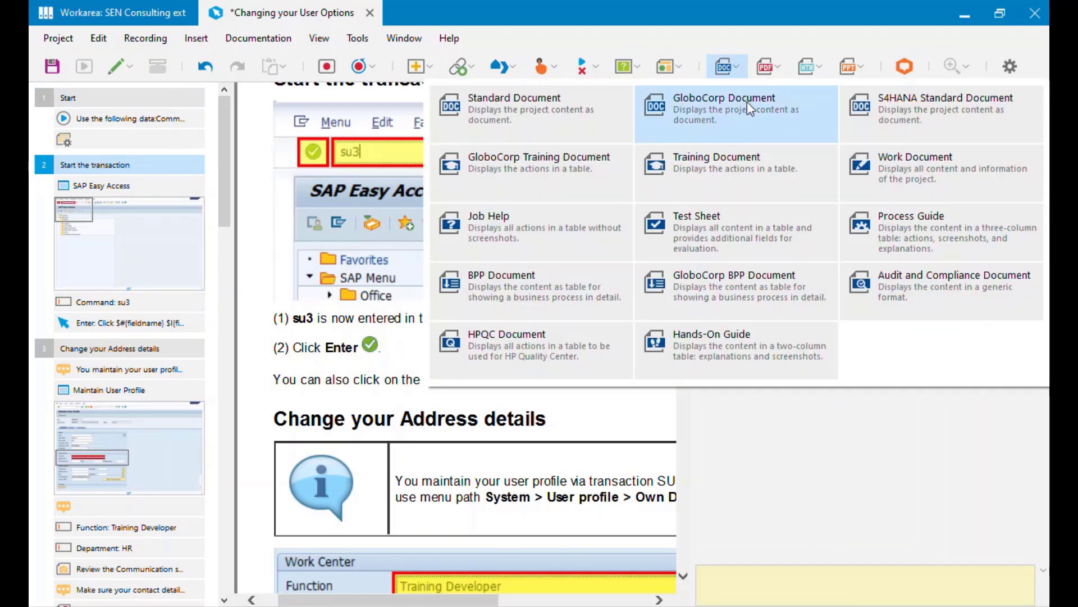
left_click(540, 113)
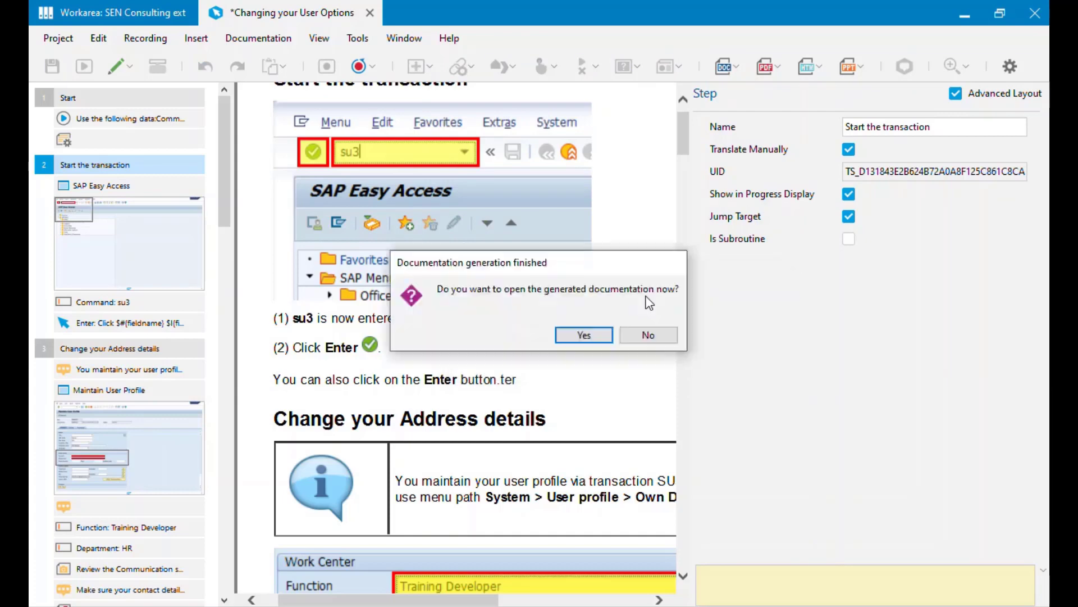
left_click(580, 334)
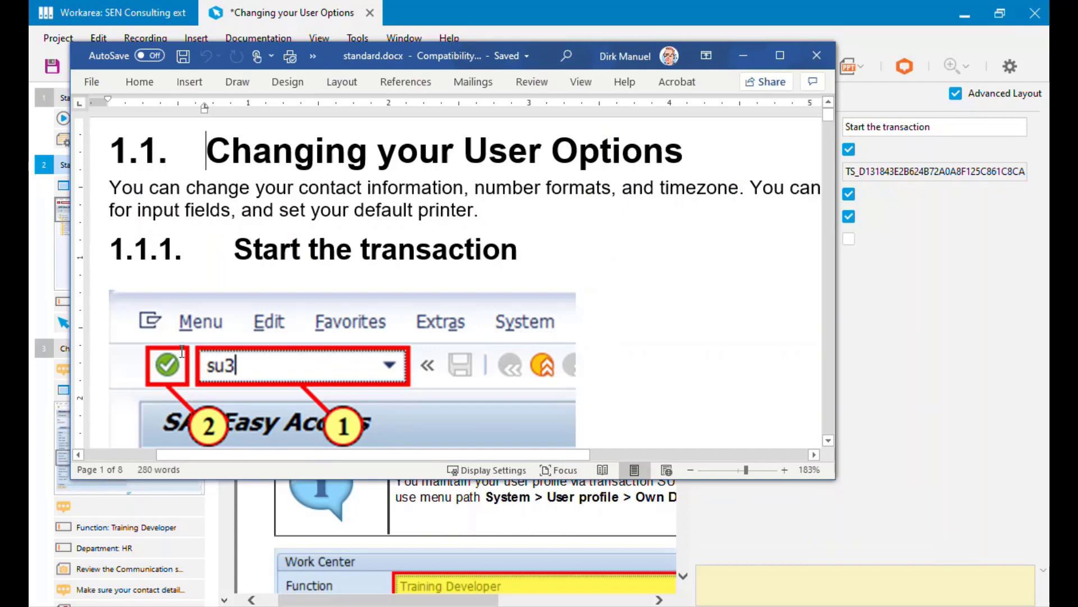
left_click(817, 56)
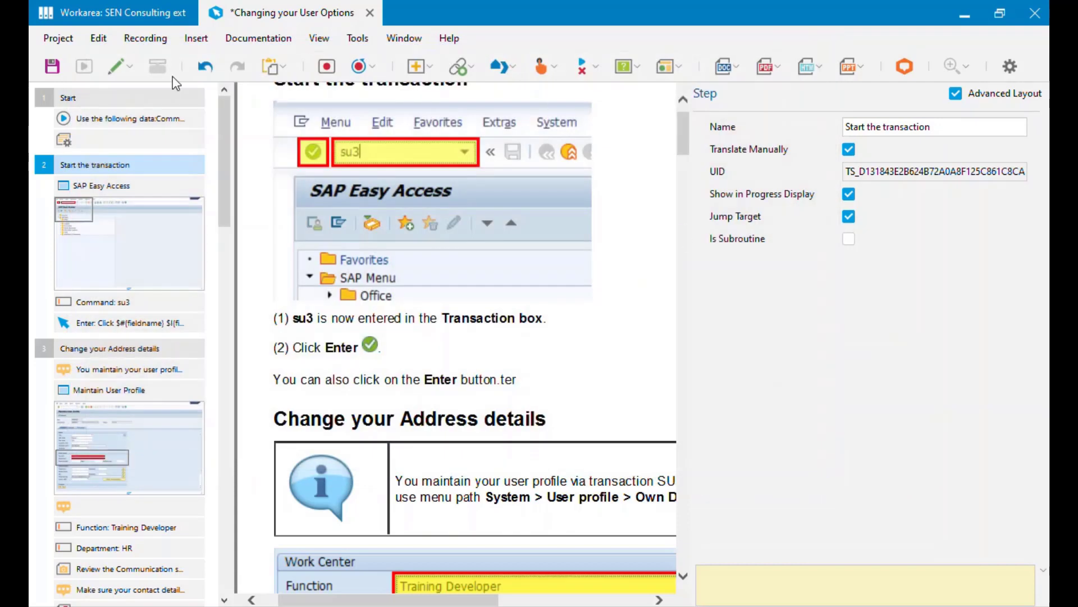
Switch the project editor to Edit Demo Mode and select the Enter action in the Start the transaction step
left_click(126, 67)
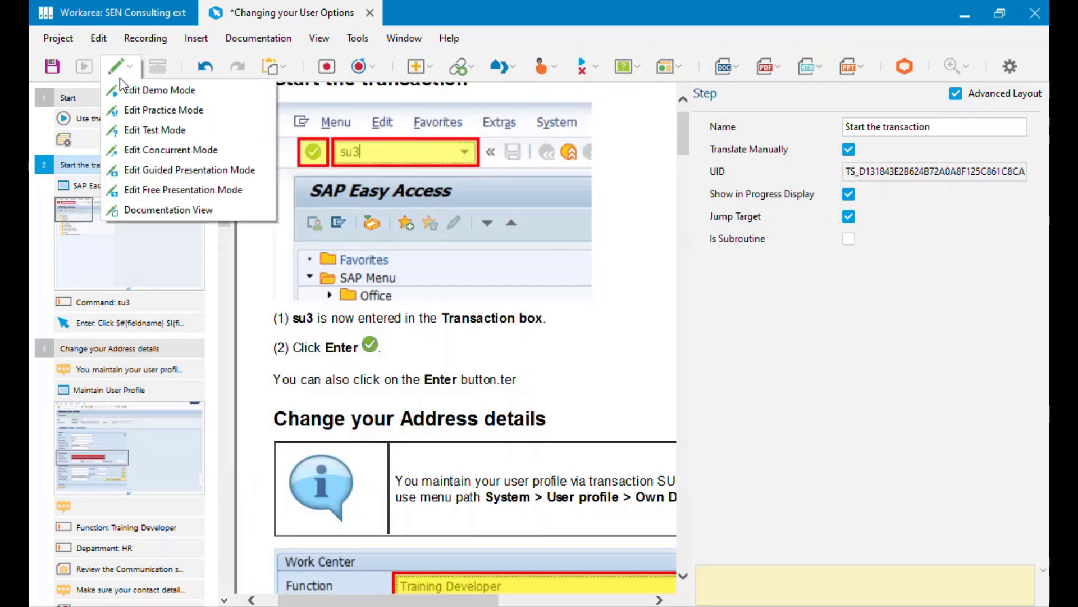
left_click(166, 93)
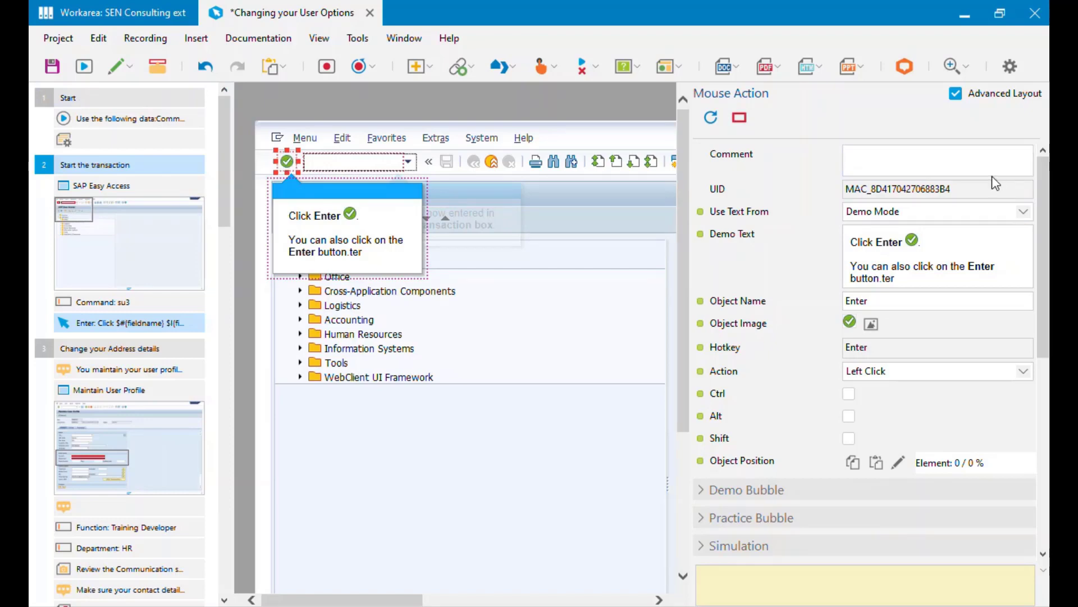
scroll(1048, 202, "down", 2)
scroll(1048, 202, "up", 2)
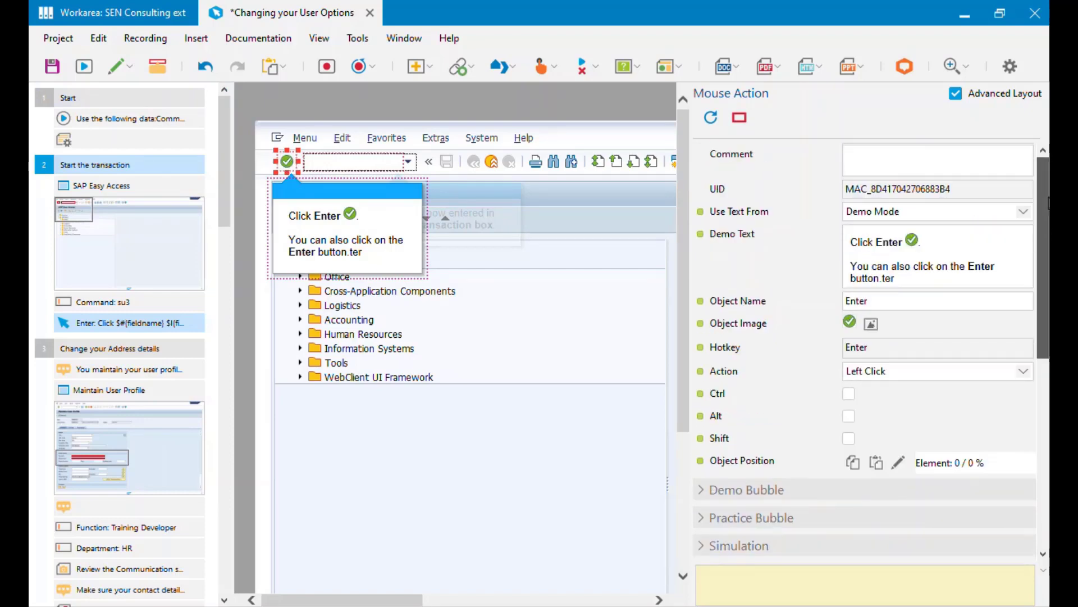
Compare the Enter action's control Position and Size with its documentation Highlight Position / Size, focusing on the width and height values
scroll(1048, 202, "down", 6)
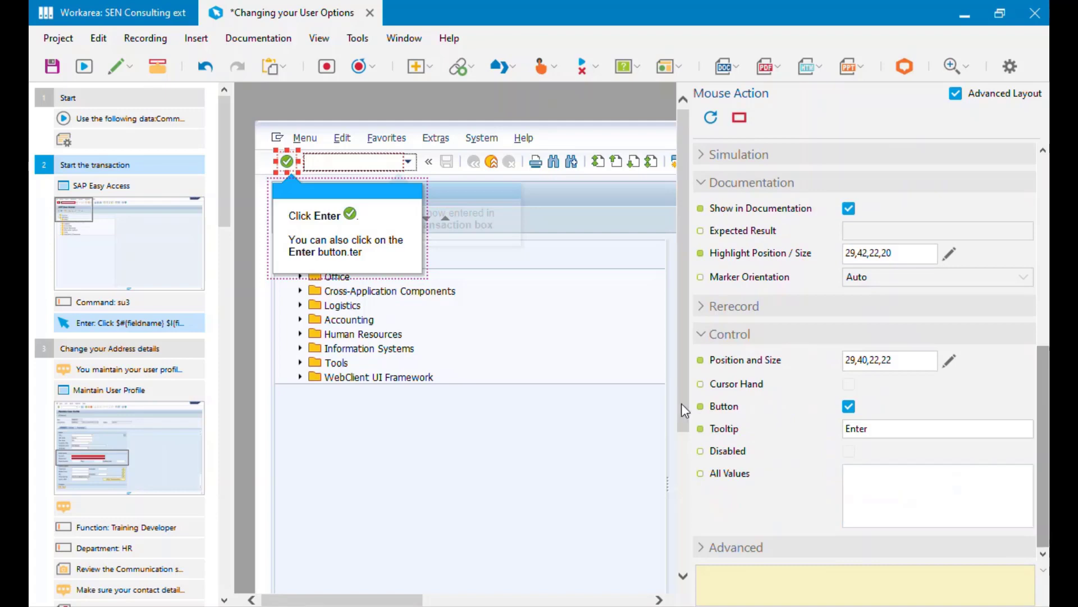
double_click(872, 360)
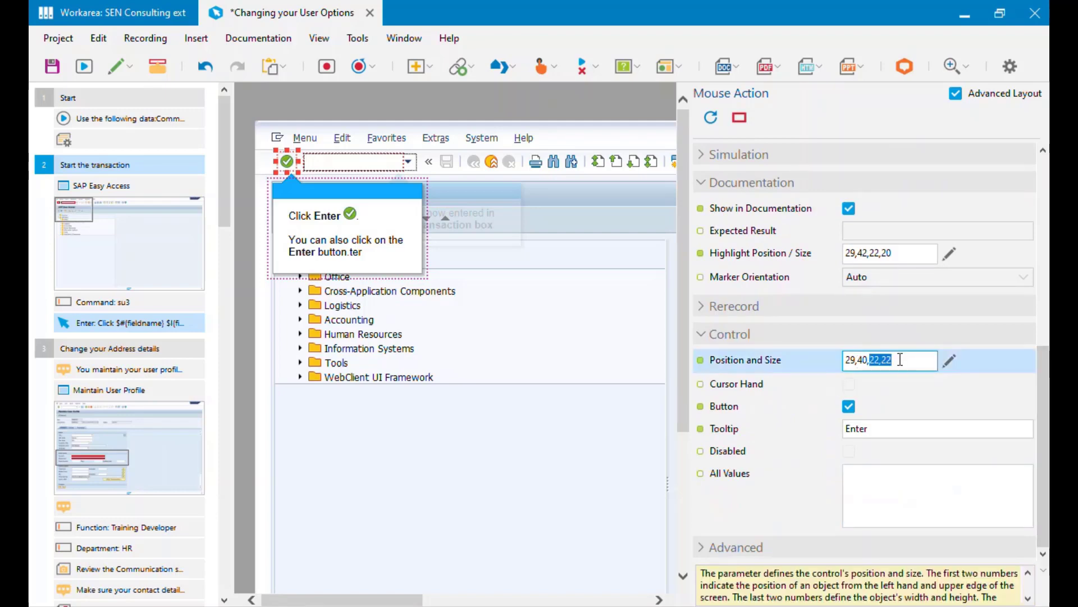
left_click(750, 258)
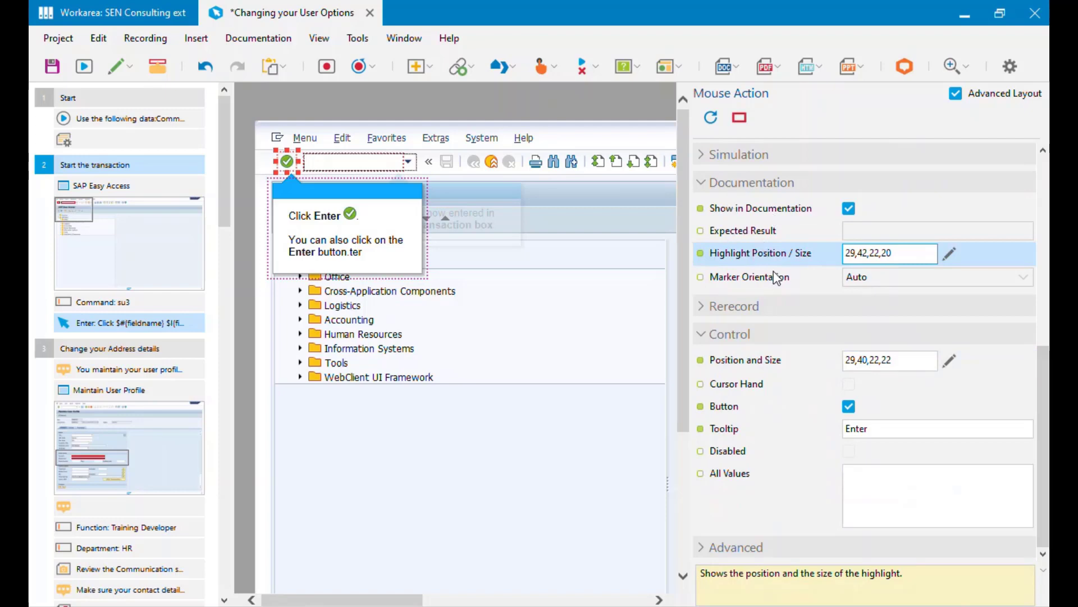
left_click_drag(870, 253, 901, 253)
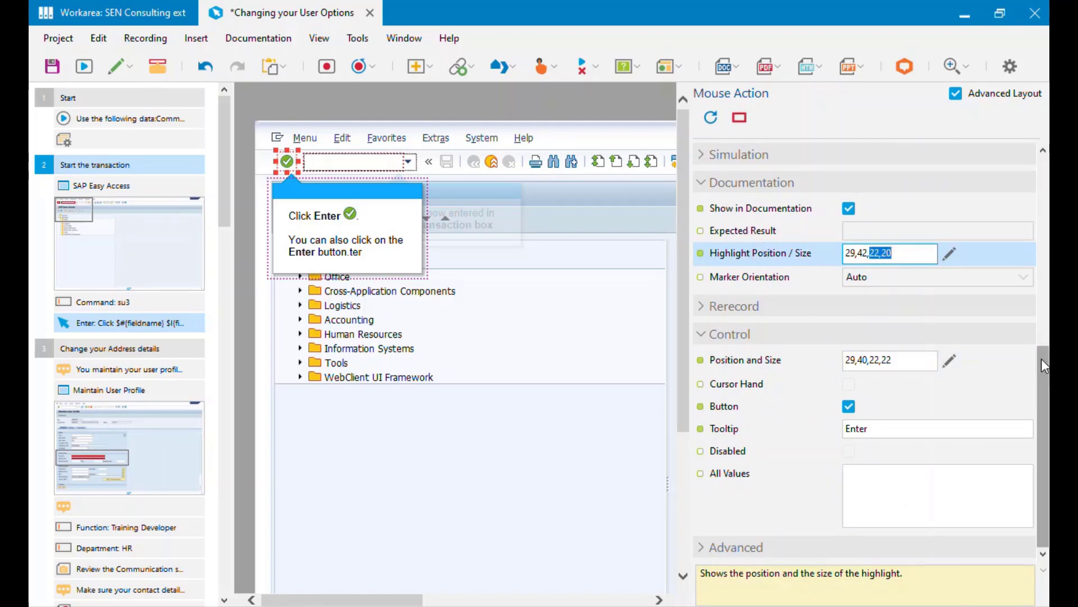
left_click_drag(1043, 372, 1043, 184)
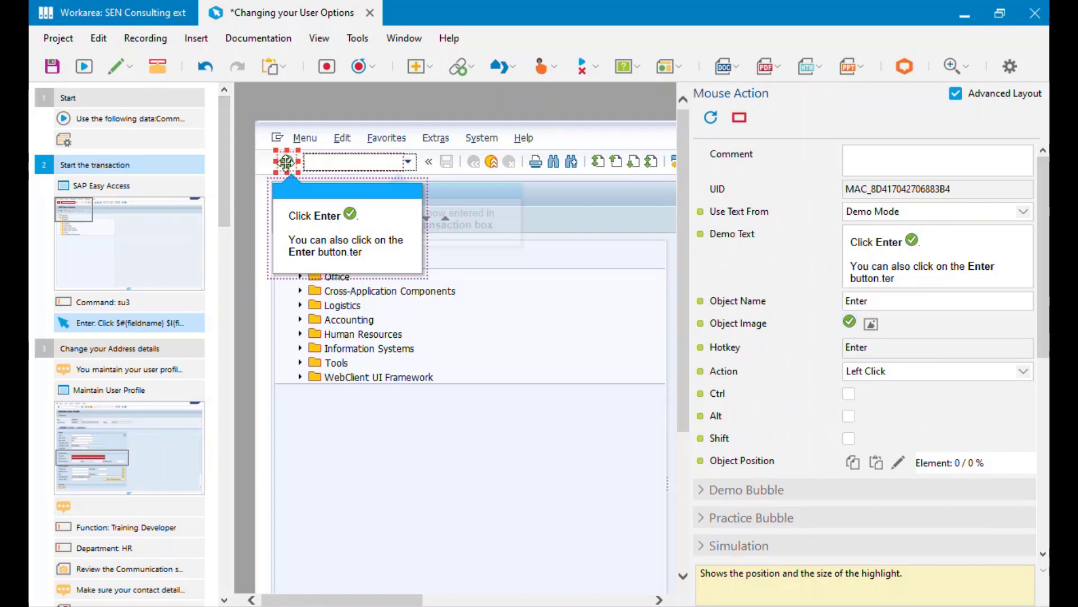
Reselect the Enter action and resize its control frame around the green check icon to about 21 by 21 pixels
left_click(265, 157)
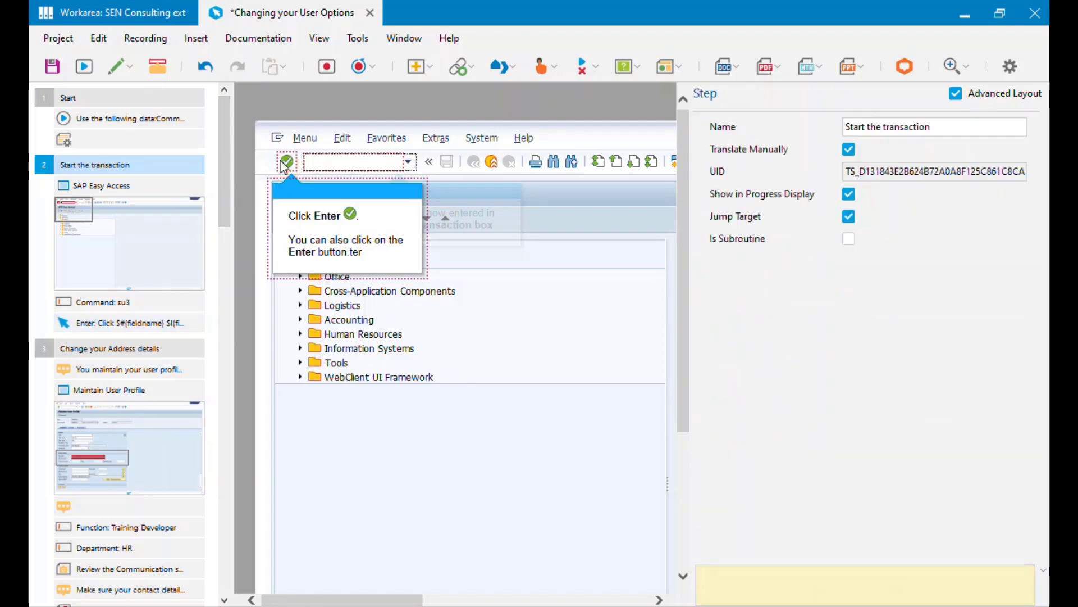
left_click(129, 323)
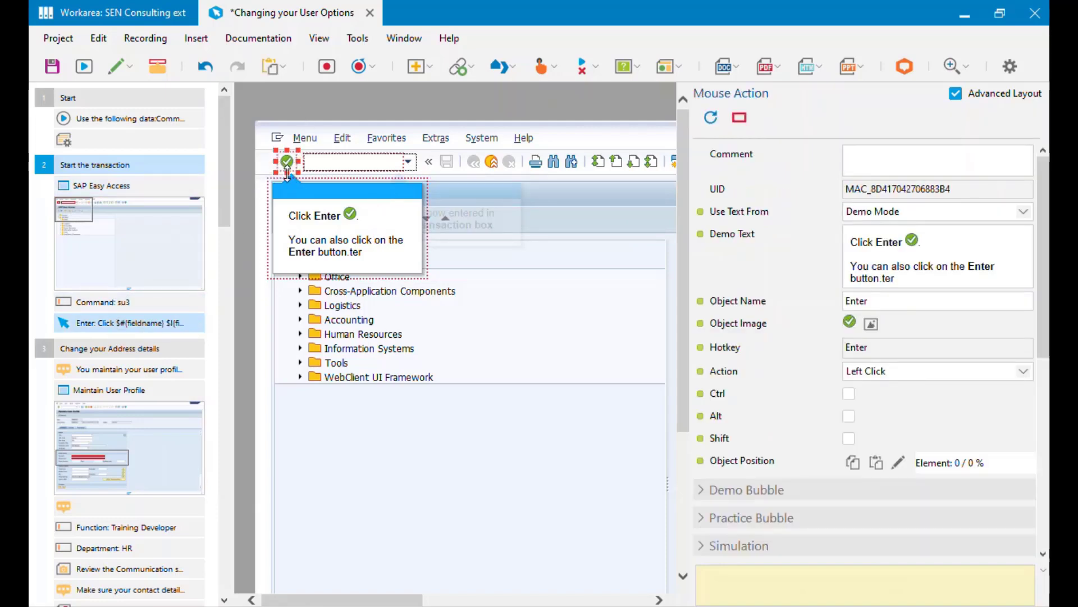
left_click_drag(287, 173, 299, 163)
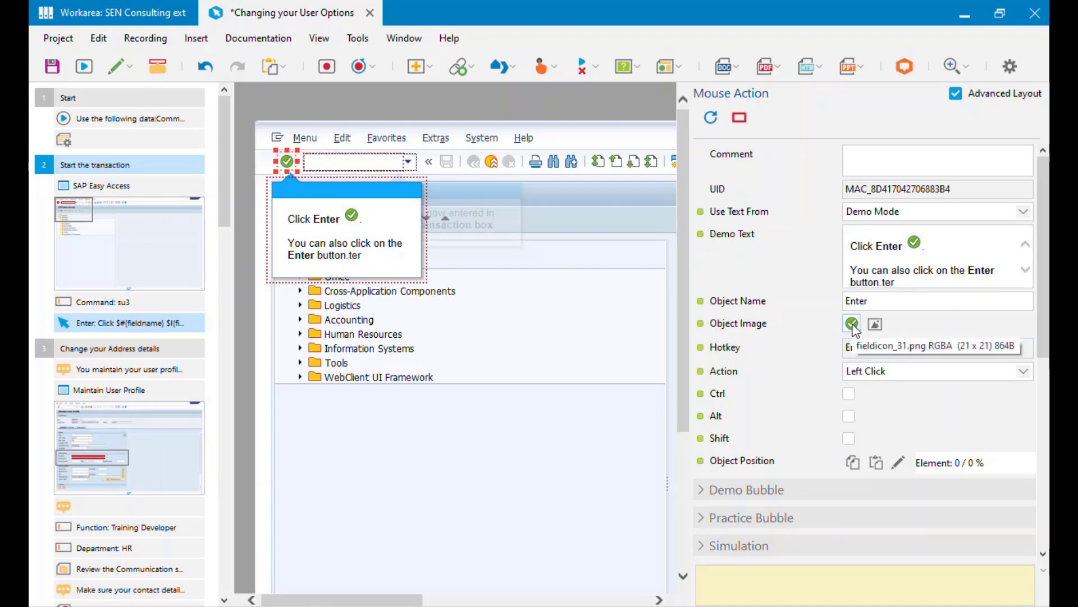
Examine the resized Enter action's object image, Highlight Position / Size and control Position and Size values
scroll(800, 371, "down", 5)
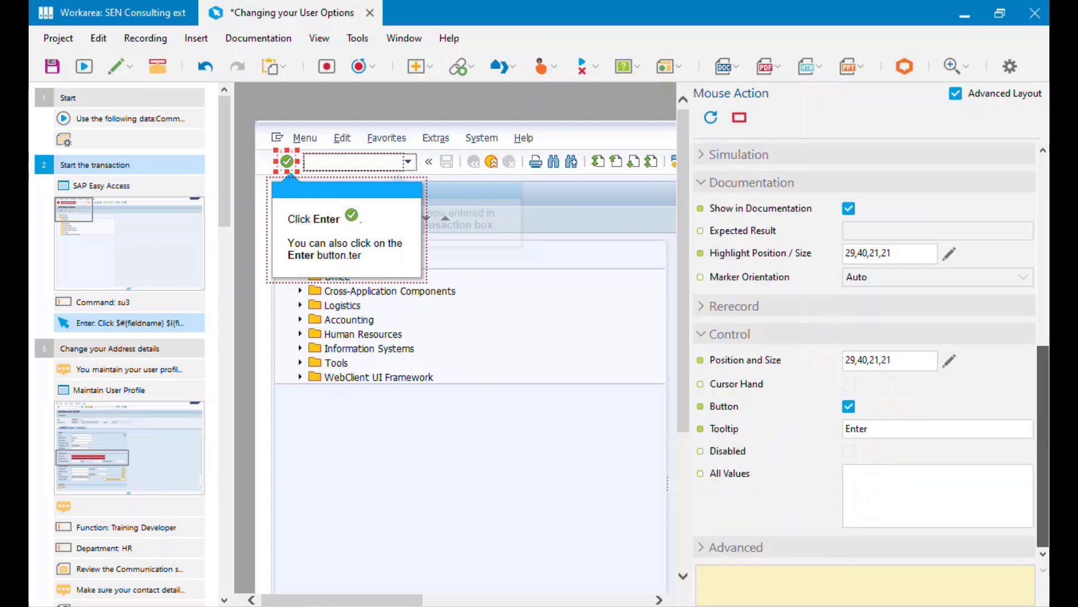
left_click(730, 258)
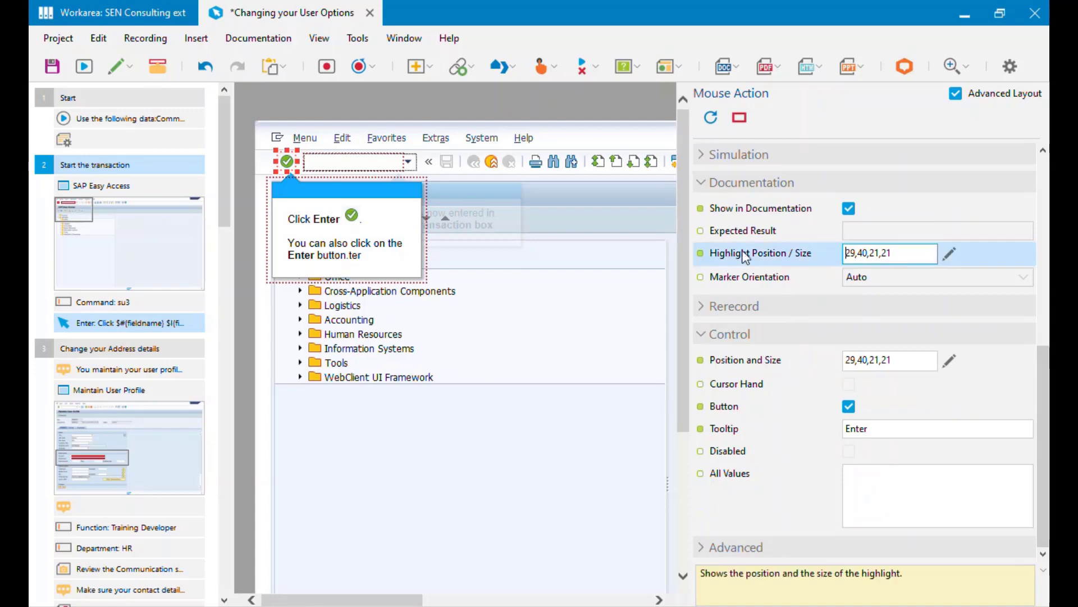
left_click_drag(874, 254, 899, 257)
left_click(759, 361)
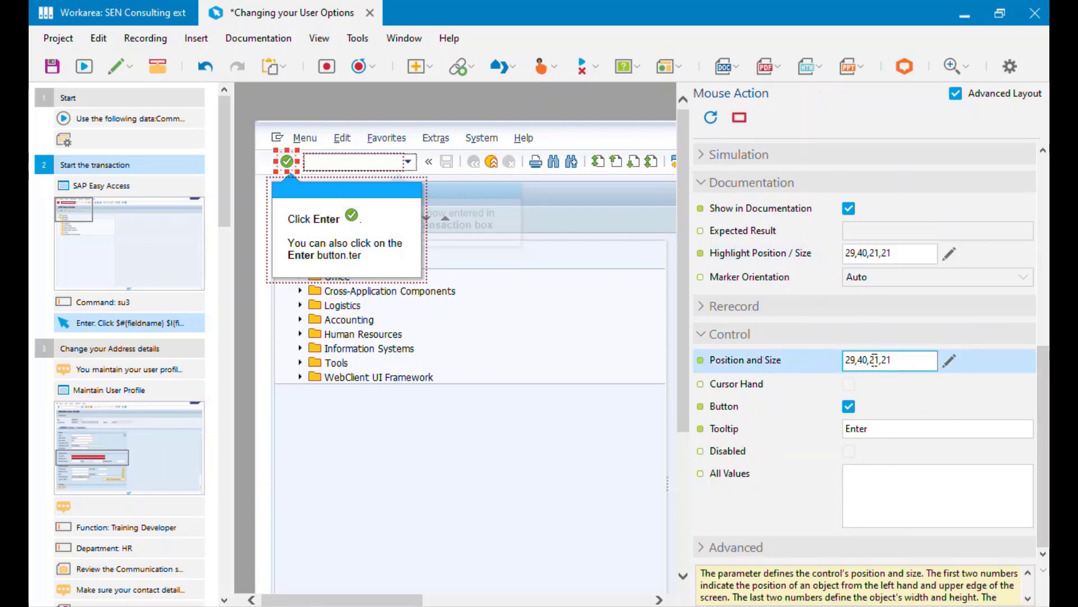
left_click_drag(875, 360, 912, 361)
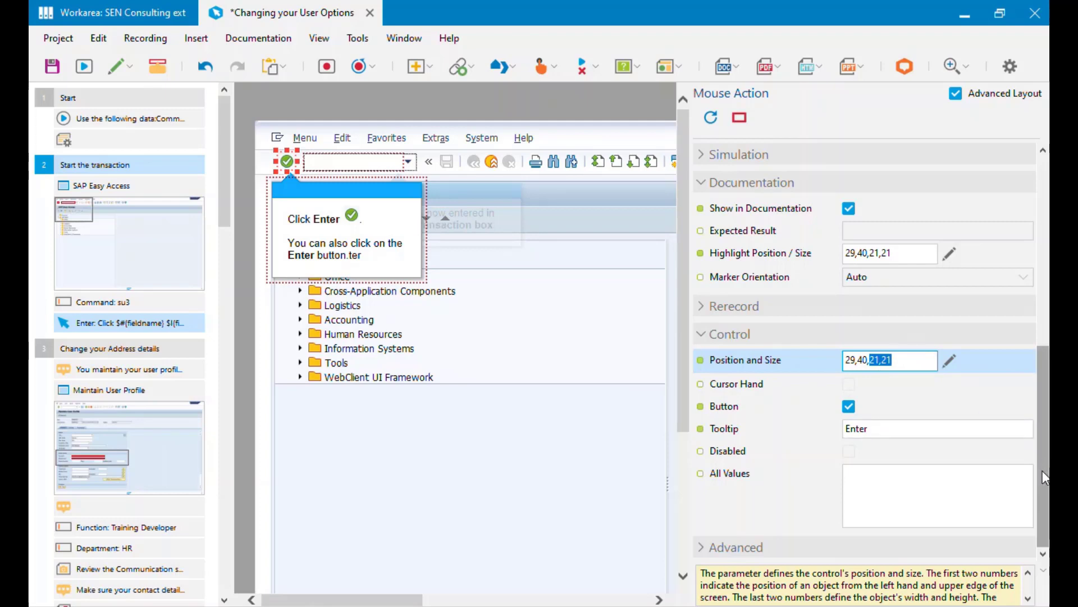
left_click_drag(1044, 477, 1044, 467)
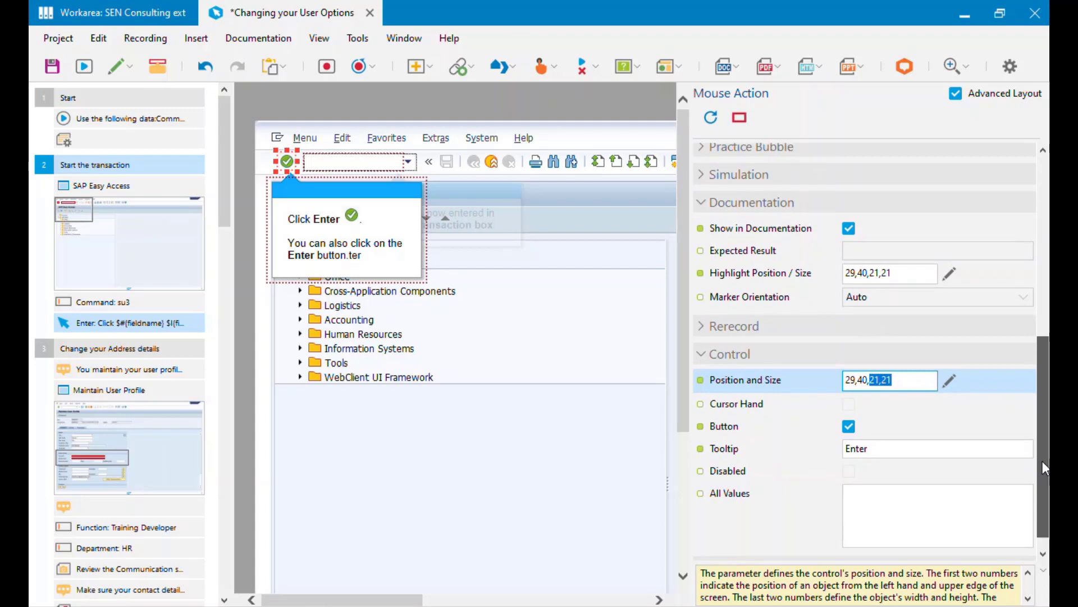
Select the Command action, regenerate the Standard Document to inspect the resized Enter highlight, and close the document
left_click(117, 312)
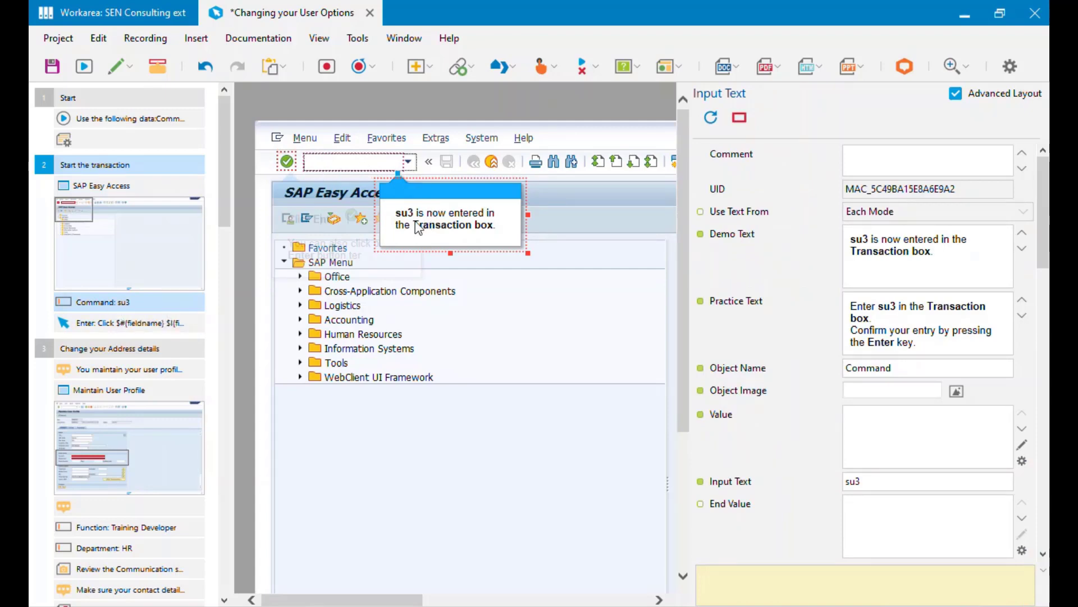
left_click(740, 65)
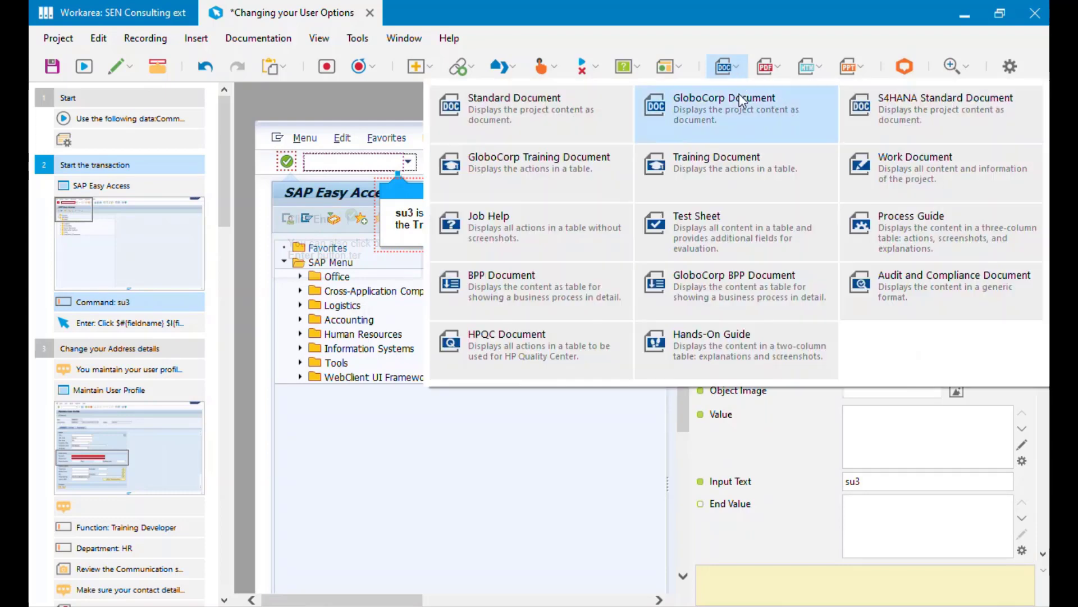
left_click(502, 109)
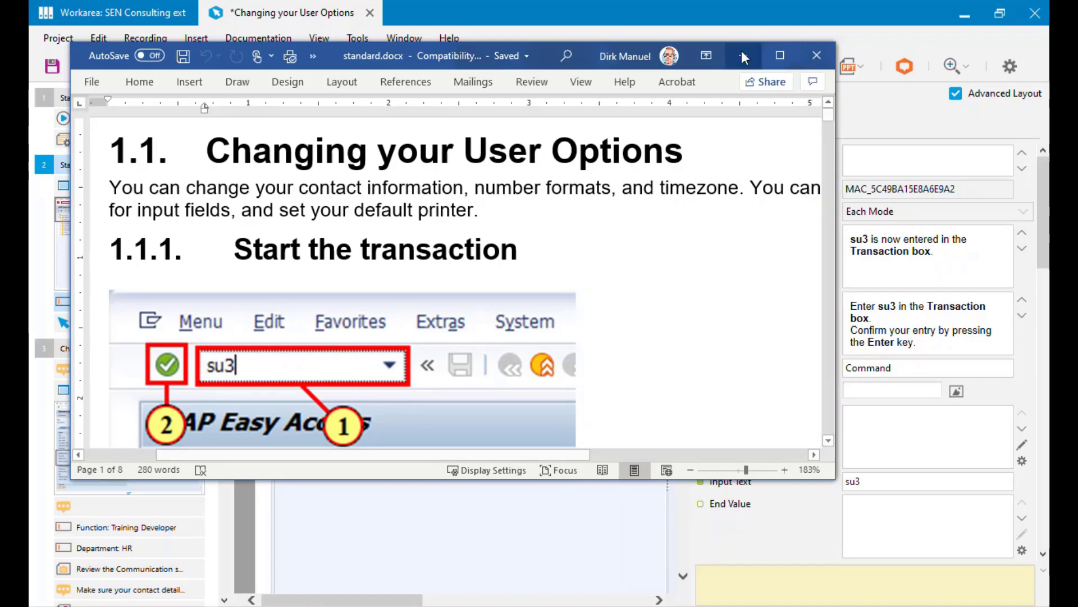
left_click(815, 56)
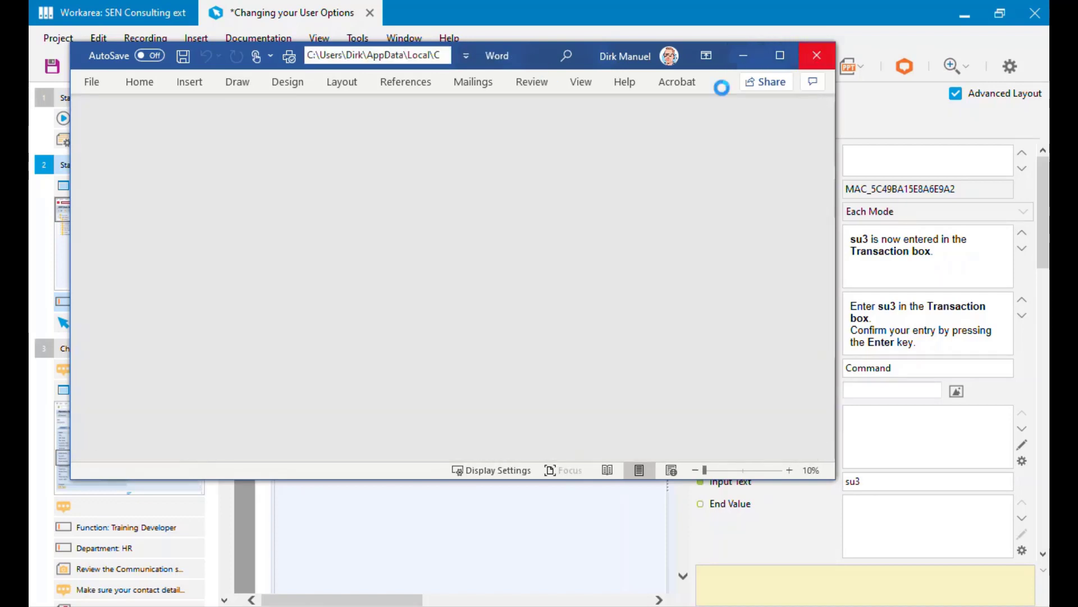
Review the Command action's documentation Screenshot, Object Image Position and Highlight Position / Size properties alongside its control position and size
scroll(1046, 201, "down", 10)
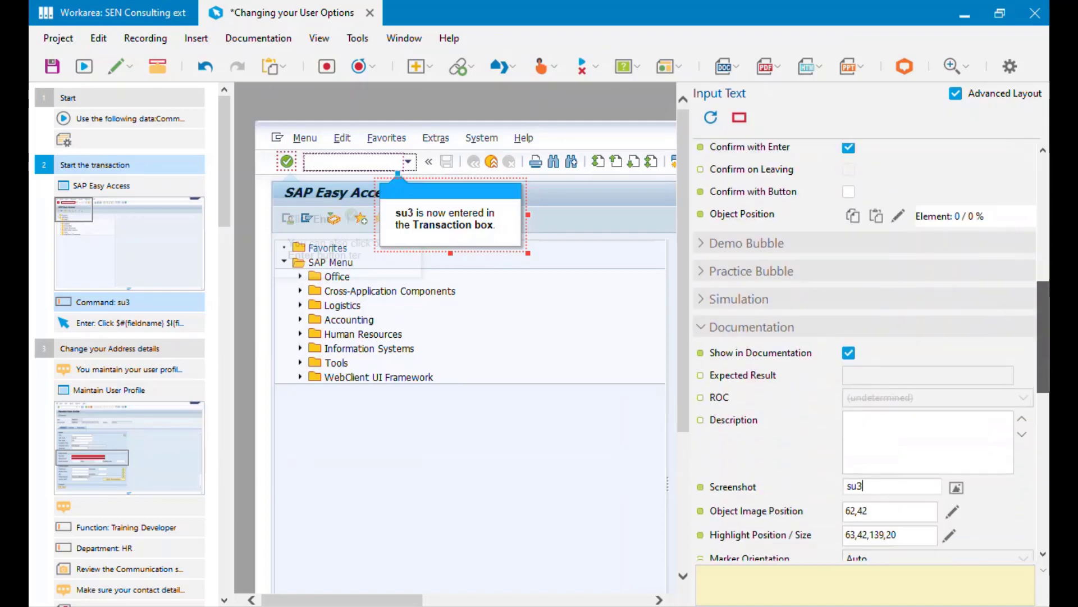
scroll(743, 306, "down", 2)
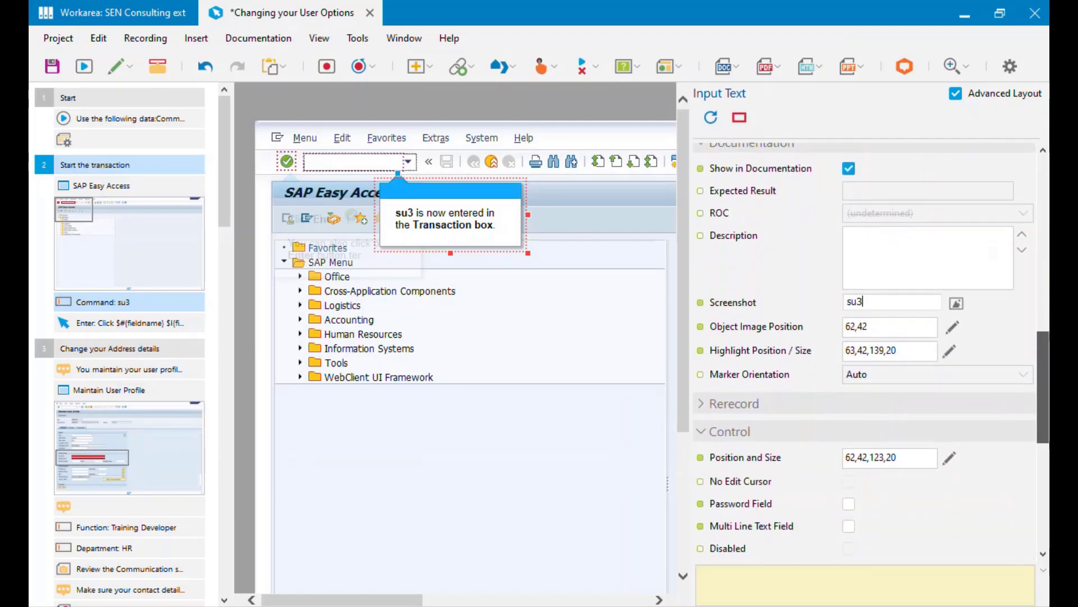
left_click(742, 306)
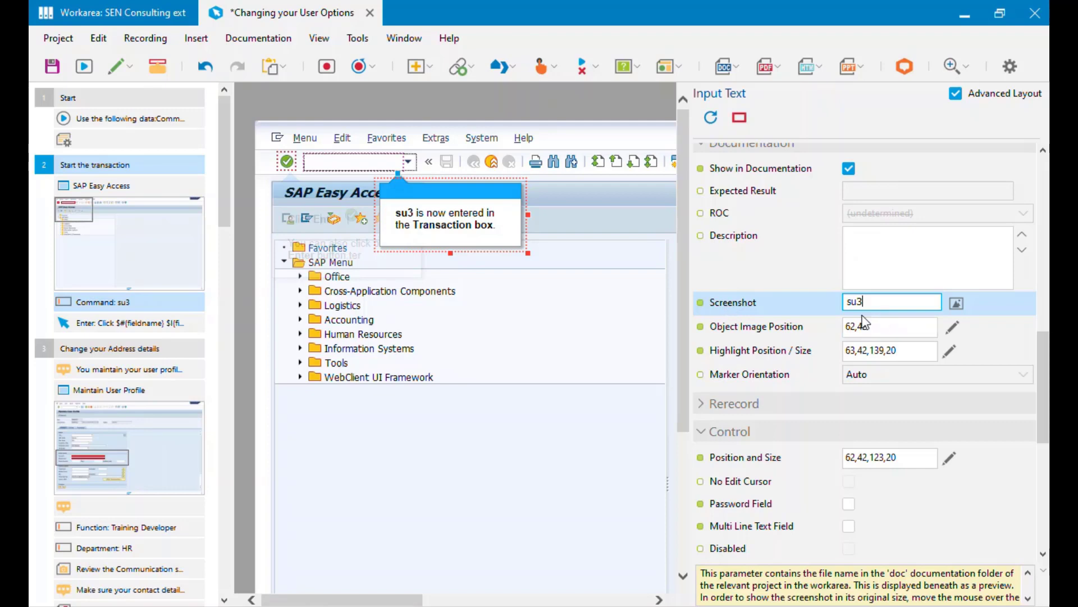
mouse_move(865, 312)
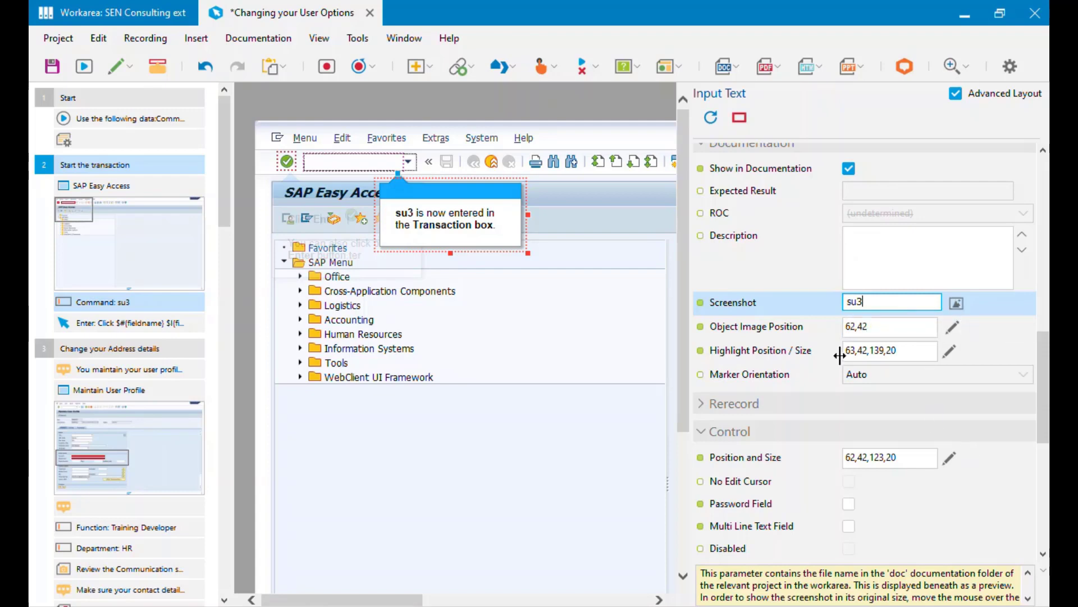
scroll(840, 354, "up", 1)
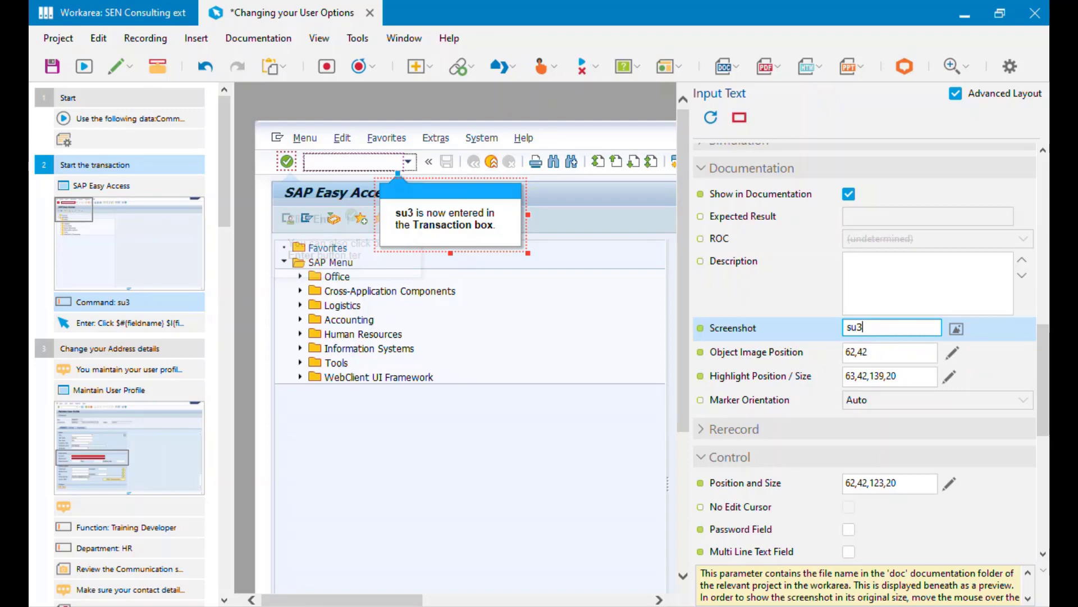
Open the Command action's documentation Screenshot in the external editor, Paint, and erase the text cursor after su3
left_click(957, 330)
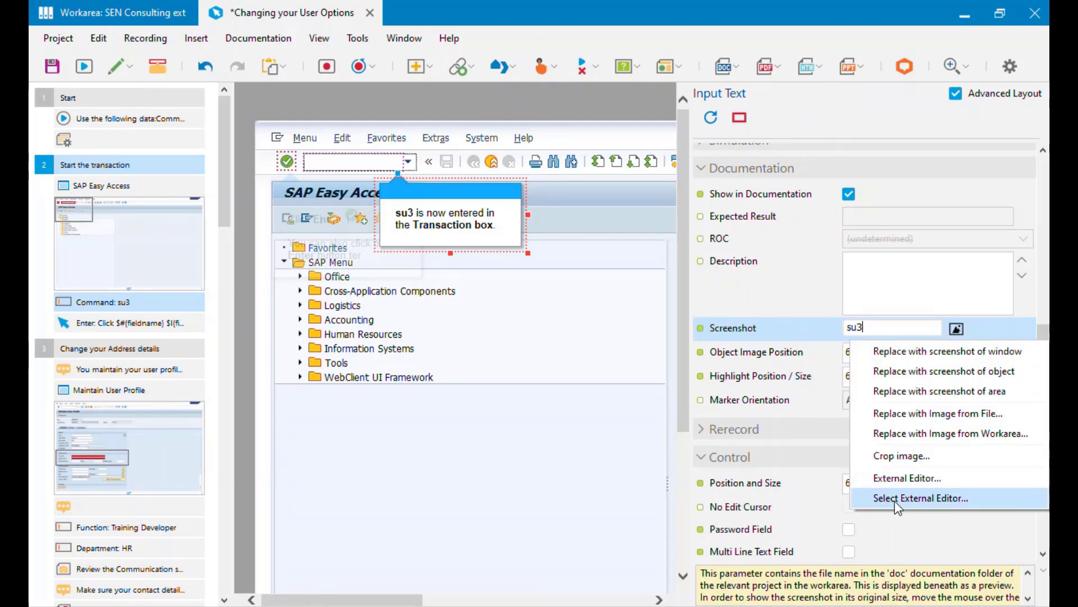
left_click(909, 481)
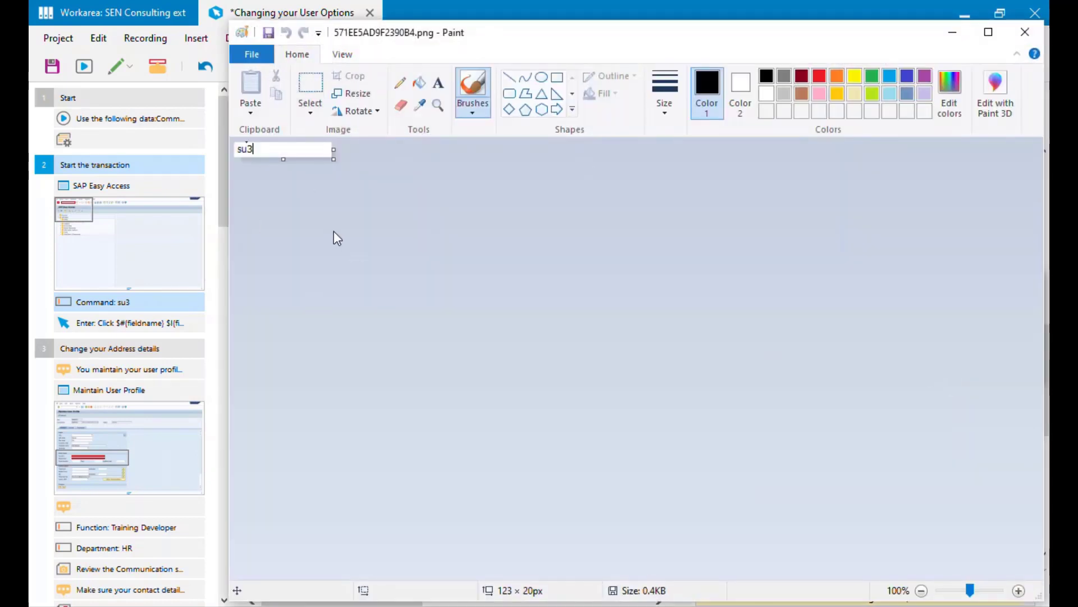
scroll(339, 235, "up", 4)
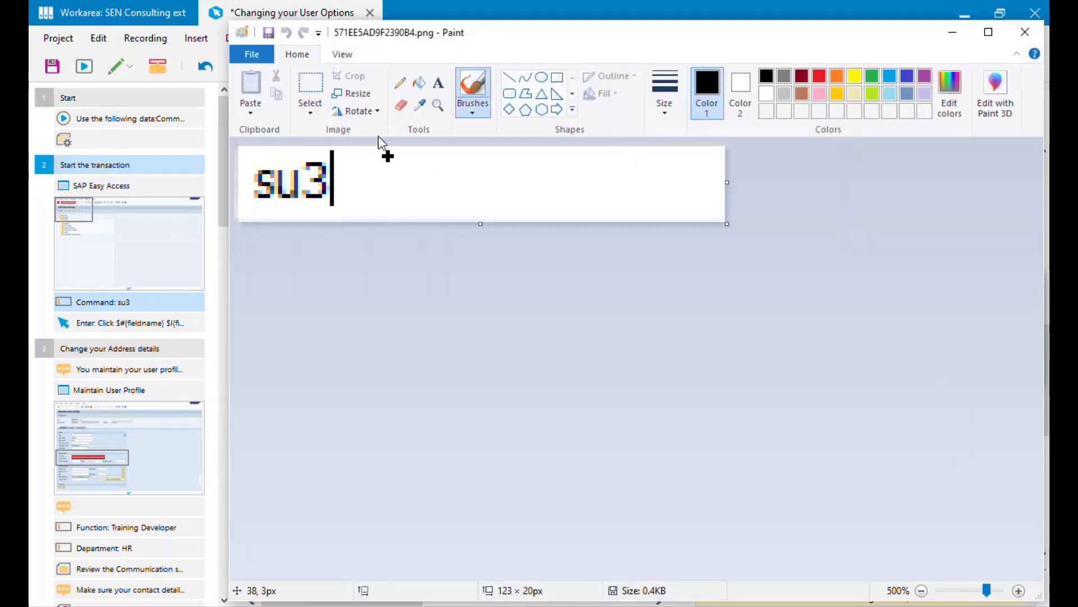
left_click(318, 90)
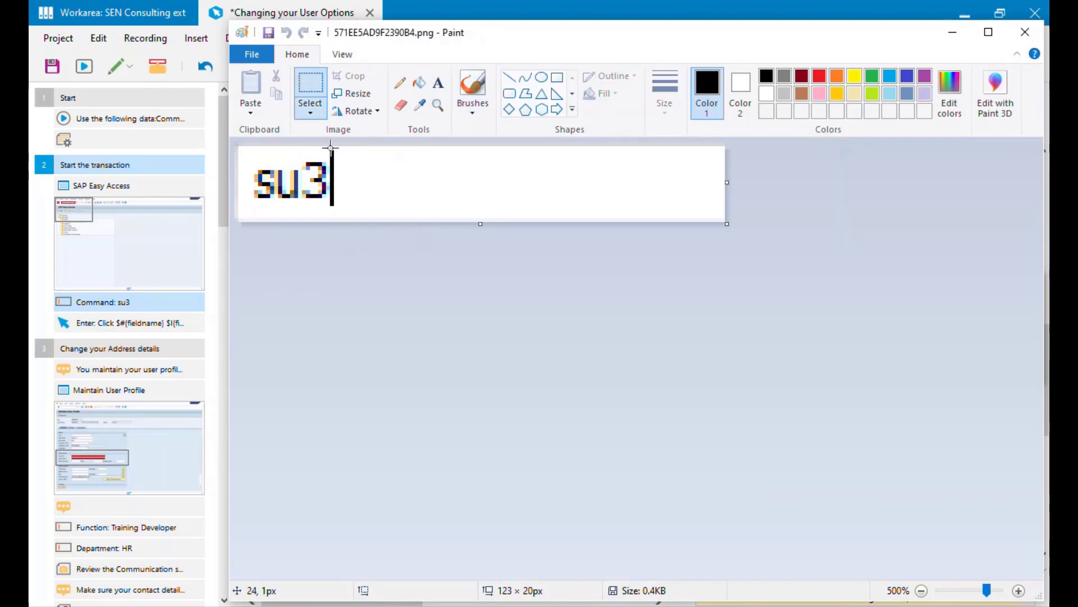
left_click_drag(332, 148, 363, 216)
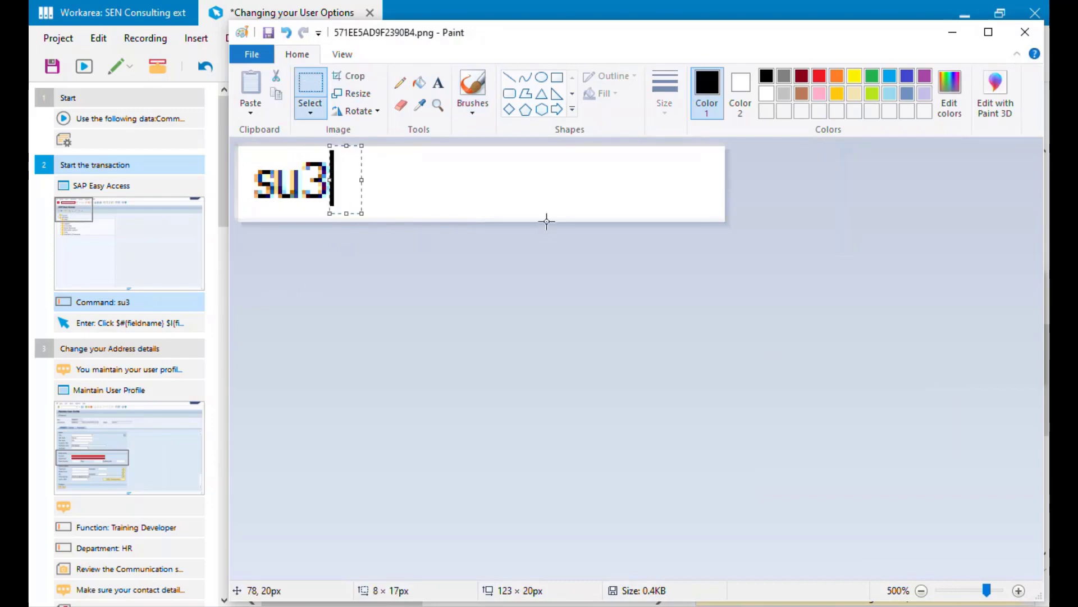
key("Delete")
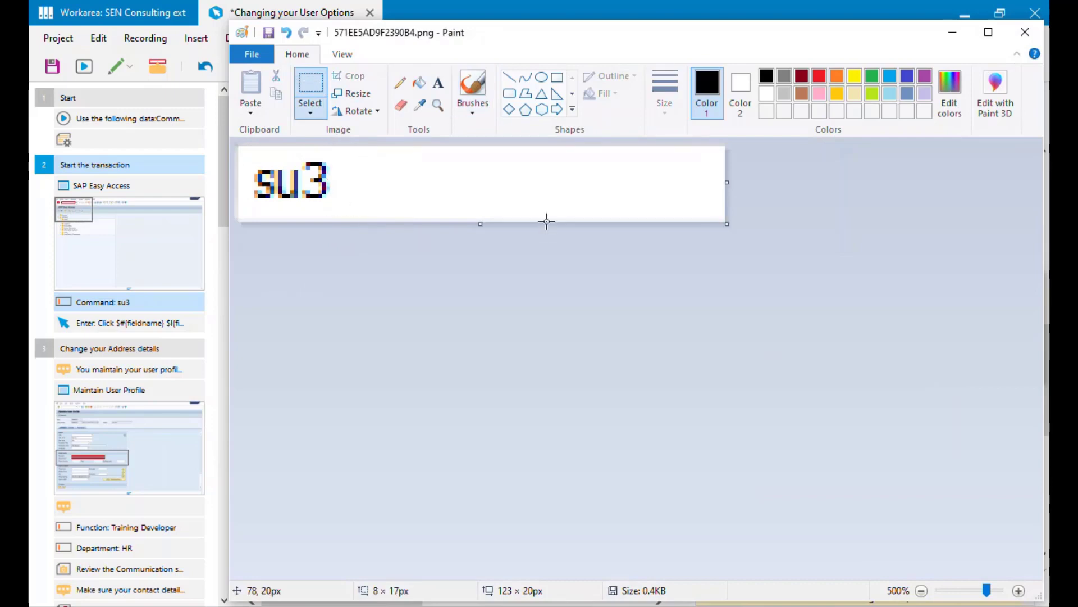
Save the edited su3 image, close Paint and apply the external changes to the Command action's documentation Screenshot
left_click(1025, 32)
left_click(594, 331)
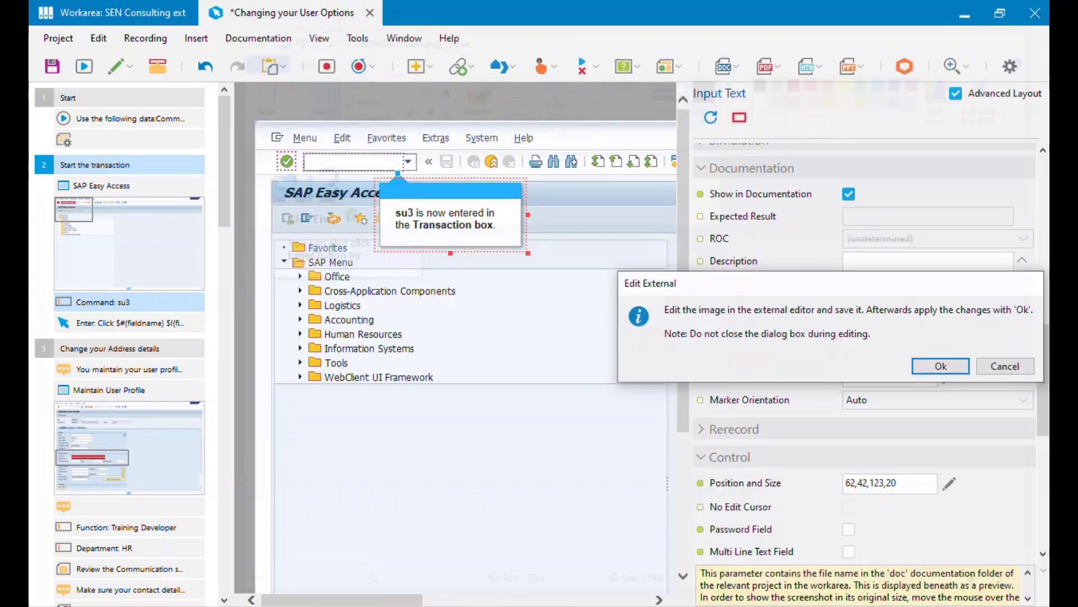
left_click(941, 366)
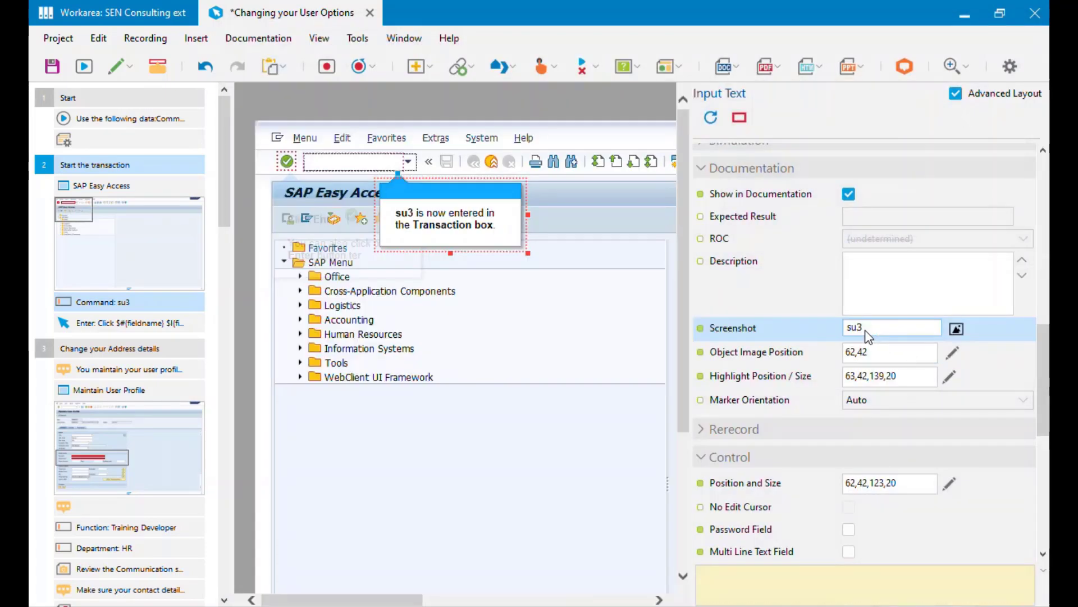
Generate the Standard Document to inspect the edited su3 screenshot in the Start the transaction section, and close the document
left_click(740, 62)
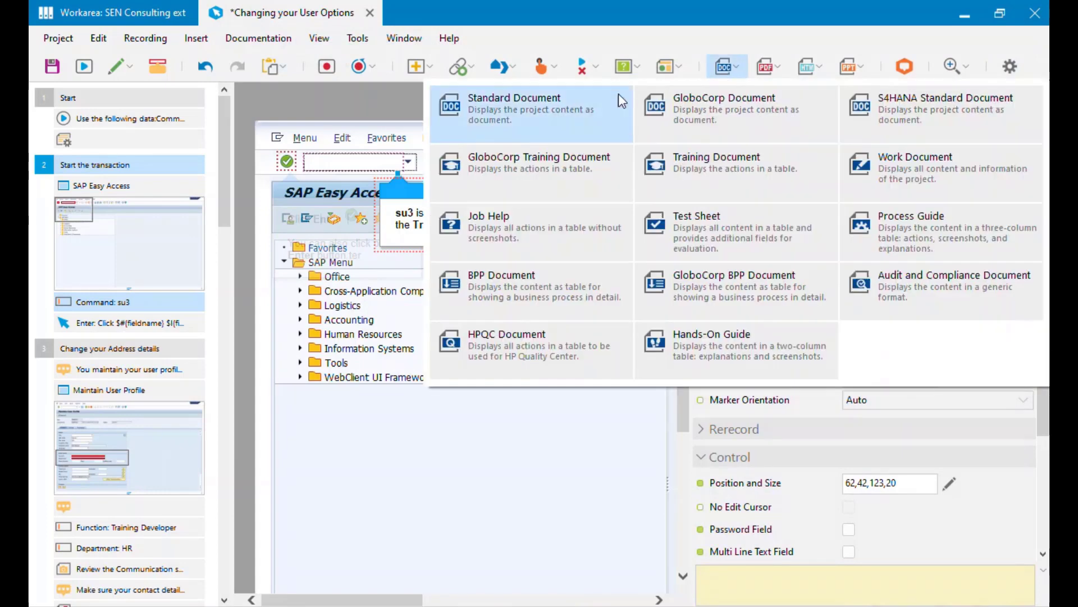
left_click(605, 102)
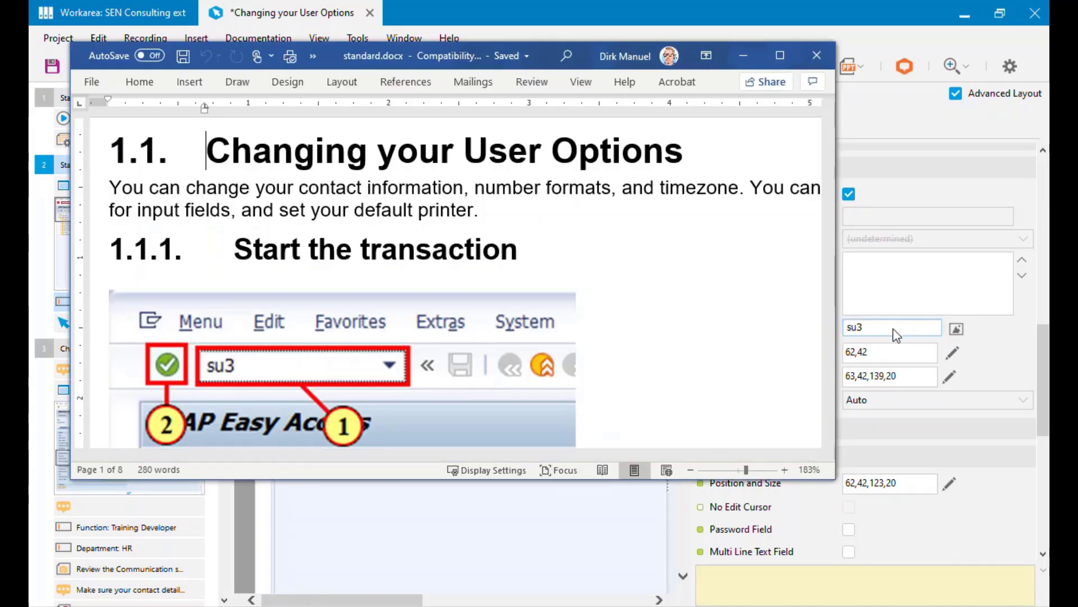
left_click(818, 53)
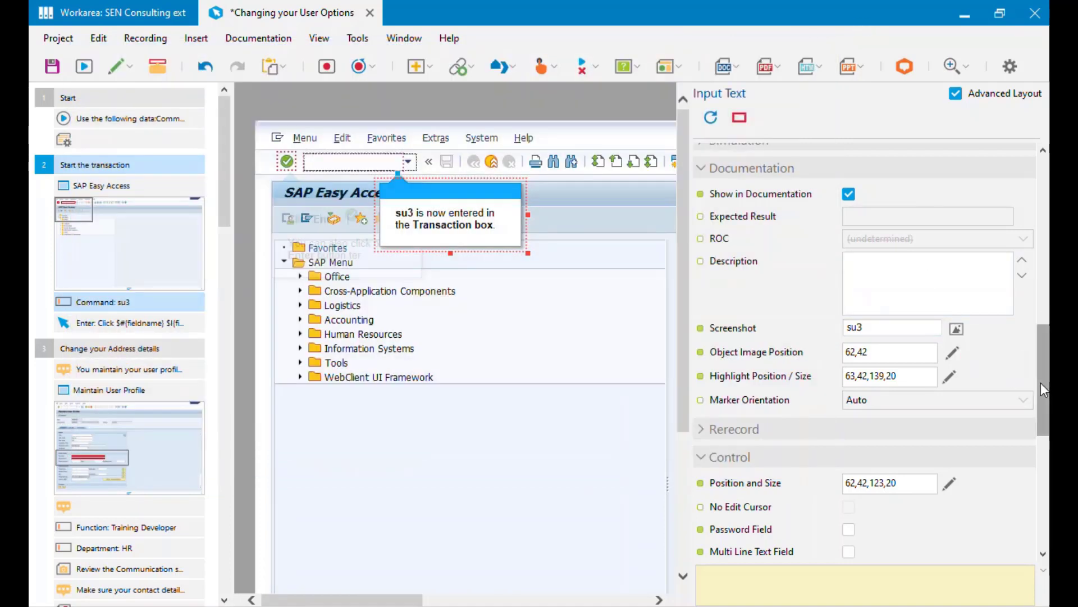
Select the Enter action and review its Object Image, documentation Highlight Position / Size and control Position and Size
left_click_drag(1042, 388, 1045, 376)
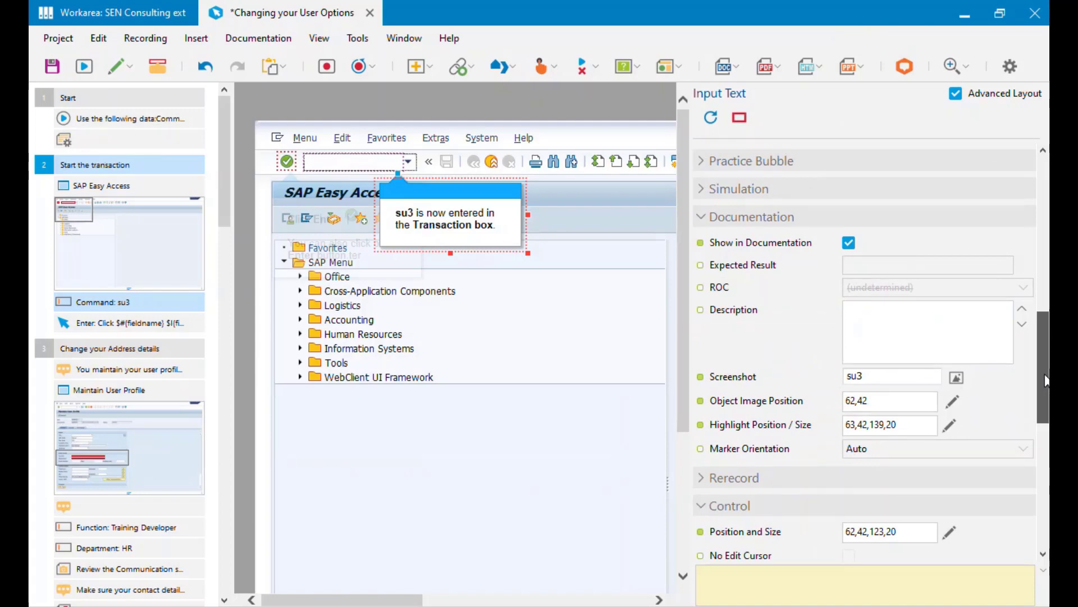
left_click_drag(1046, 381, 1045, 225)
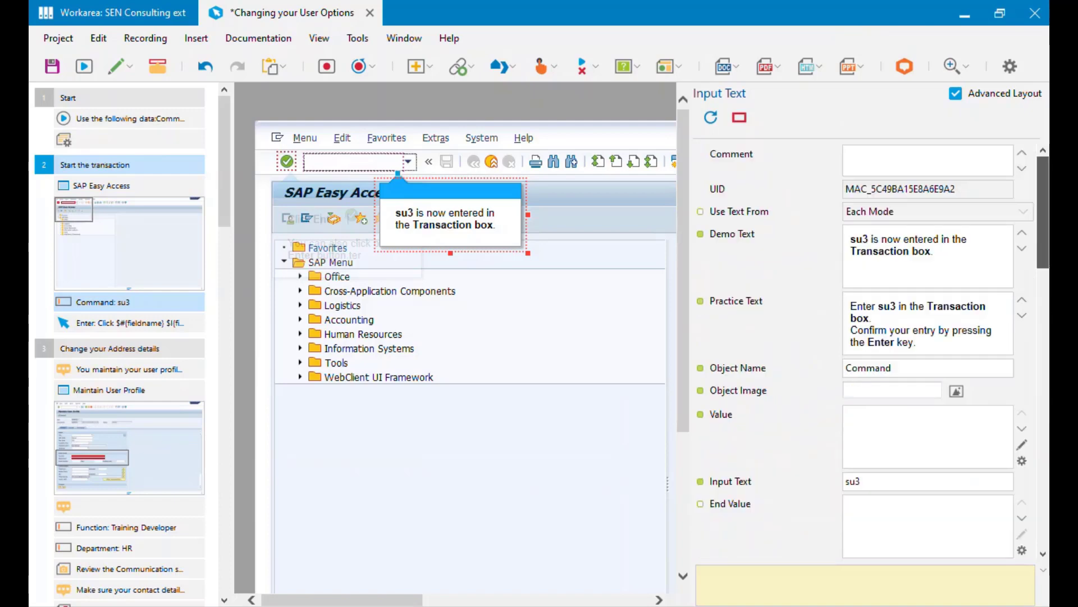
left_click(287, 162)
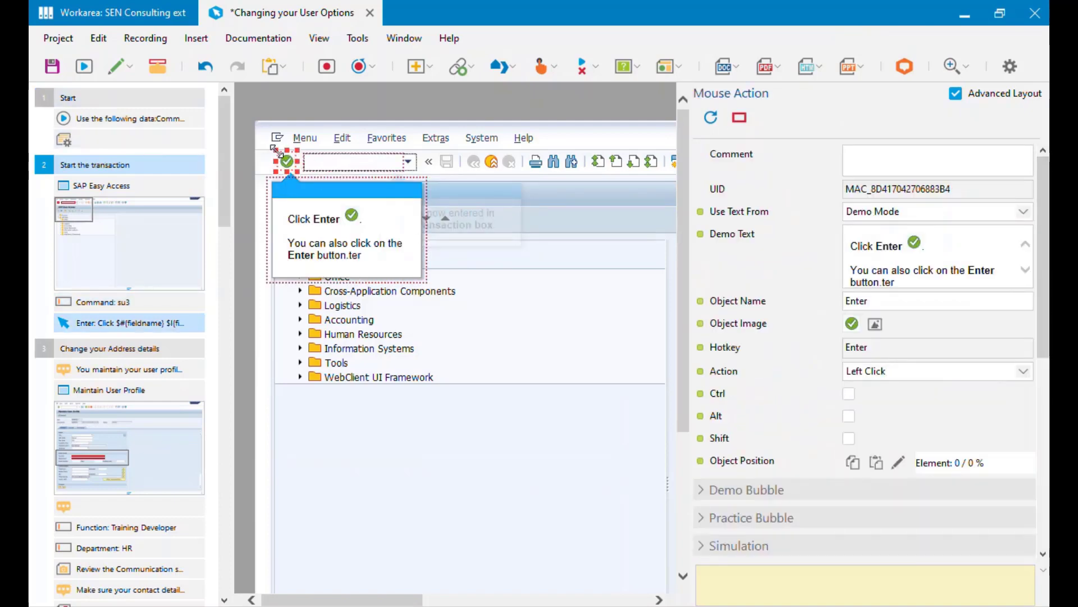
left_click(745, 326)
scroll(824, 431, "down", 3)
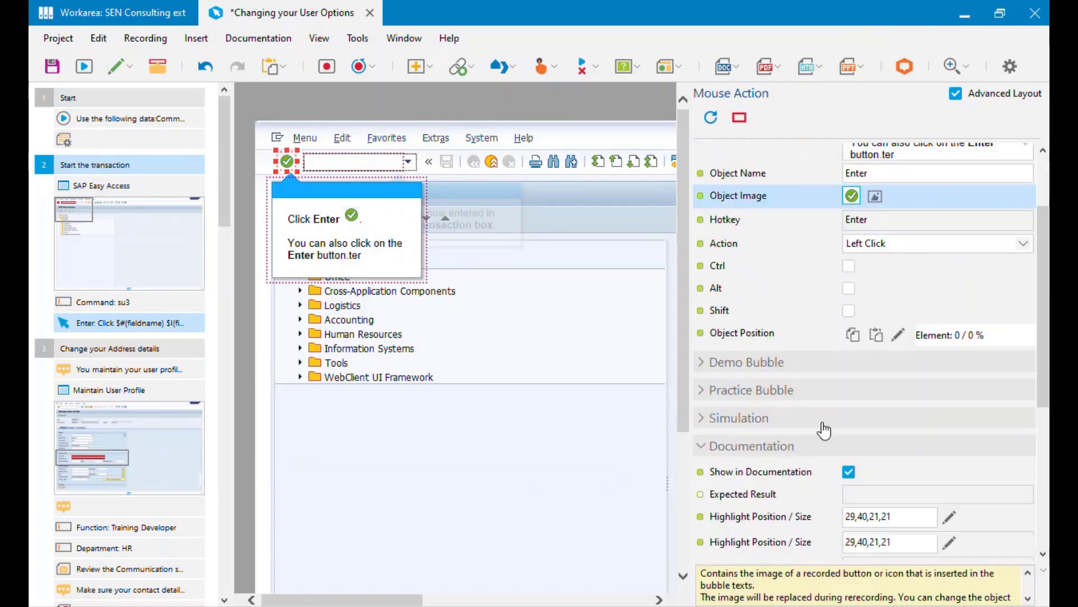
scroll(824, 431, "down", 2)
left_click(769, 441)
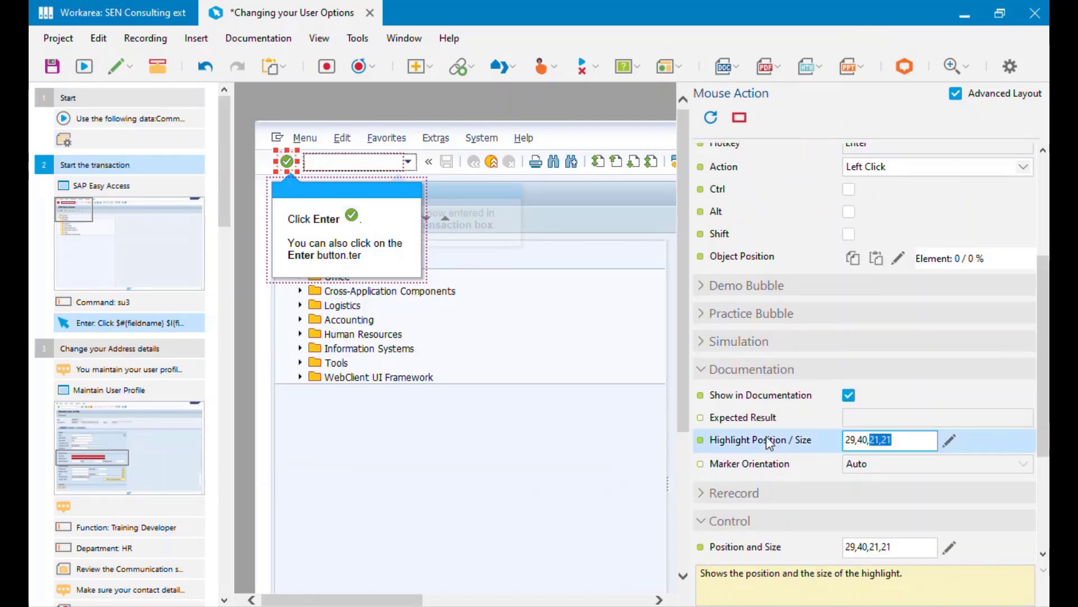
left_click(739, 549)
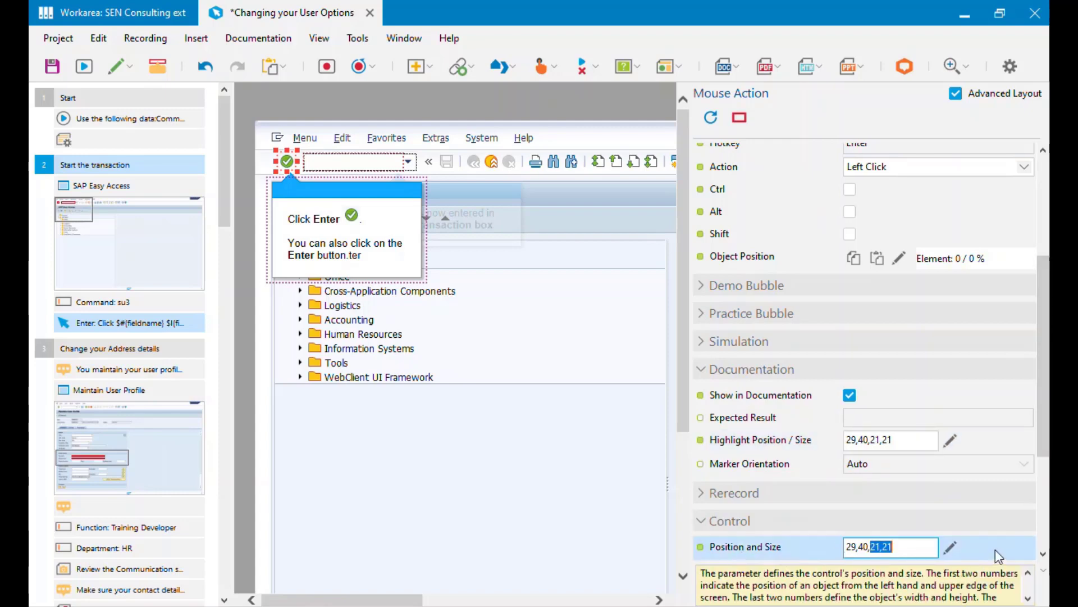
scroll(1048, 394, "up", 1)
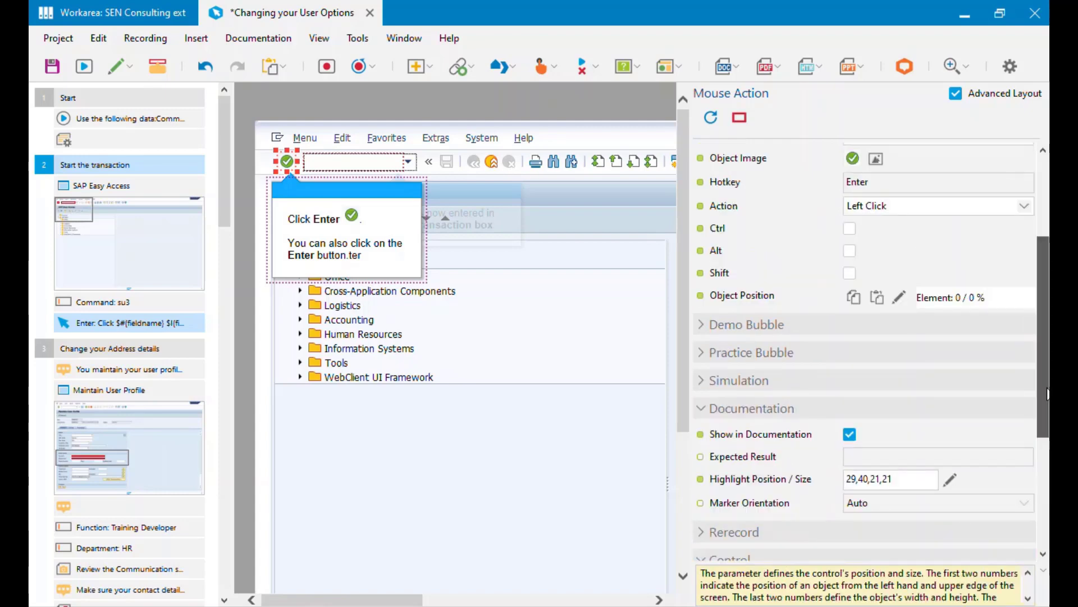
scroll(1047, 393, "down", 1)
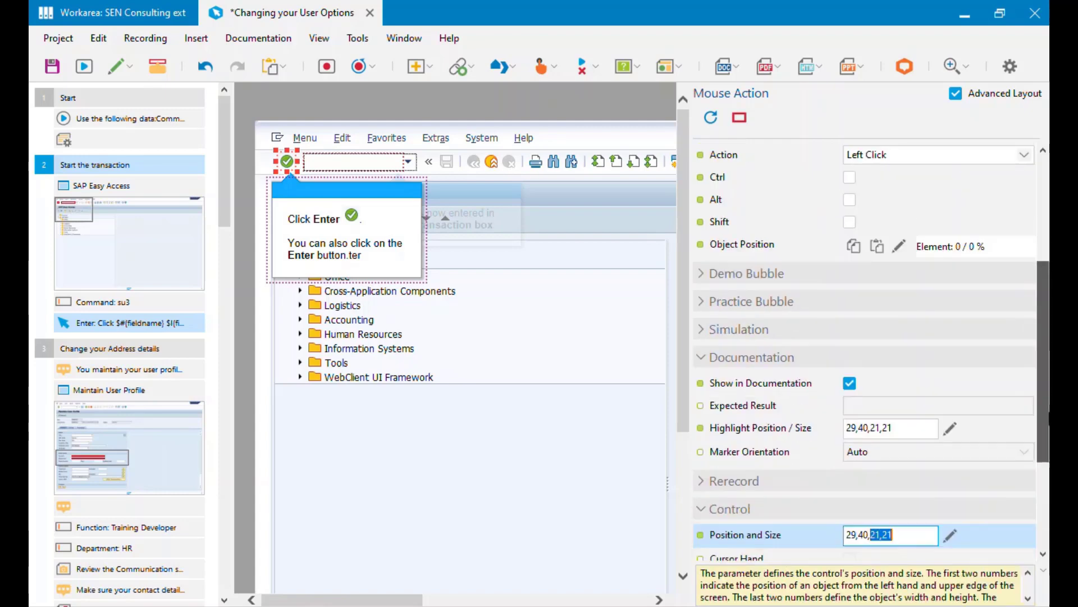
Select the Command action and examine its documentation Screenshot property and the image file's details
left_click(307, 160)
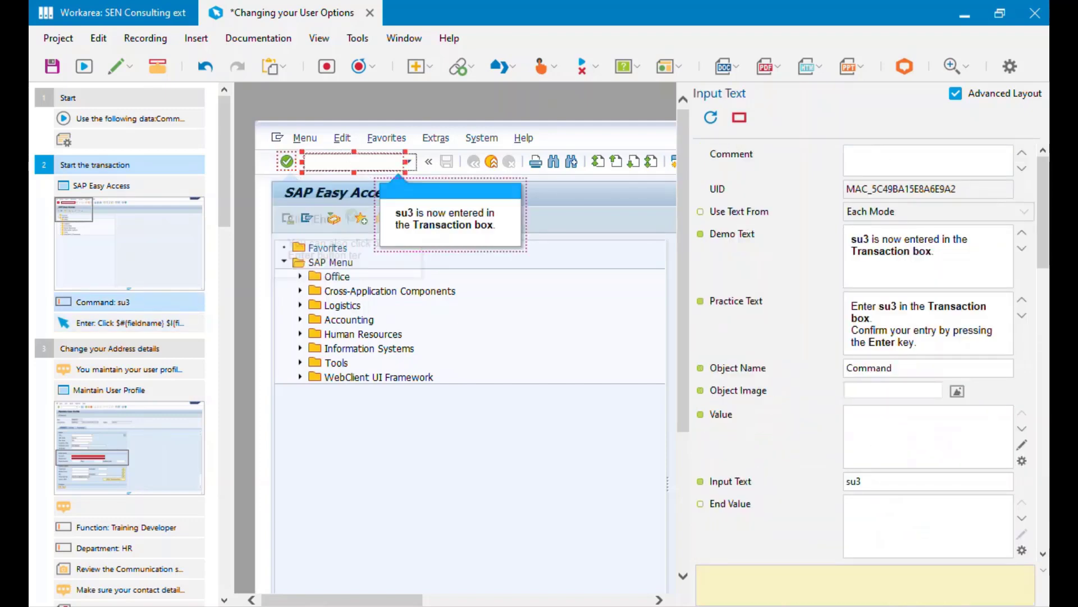
scroll(1040, 247, "down", 10)
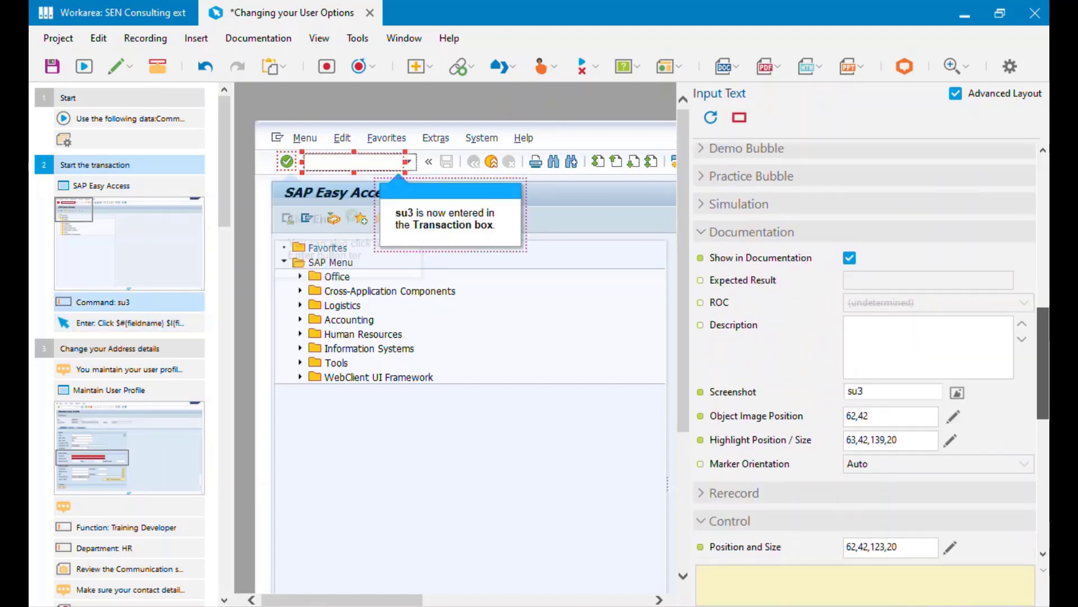
left_click(742, 341)
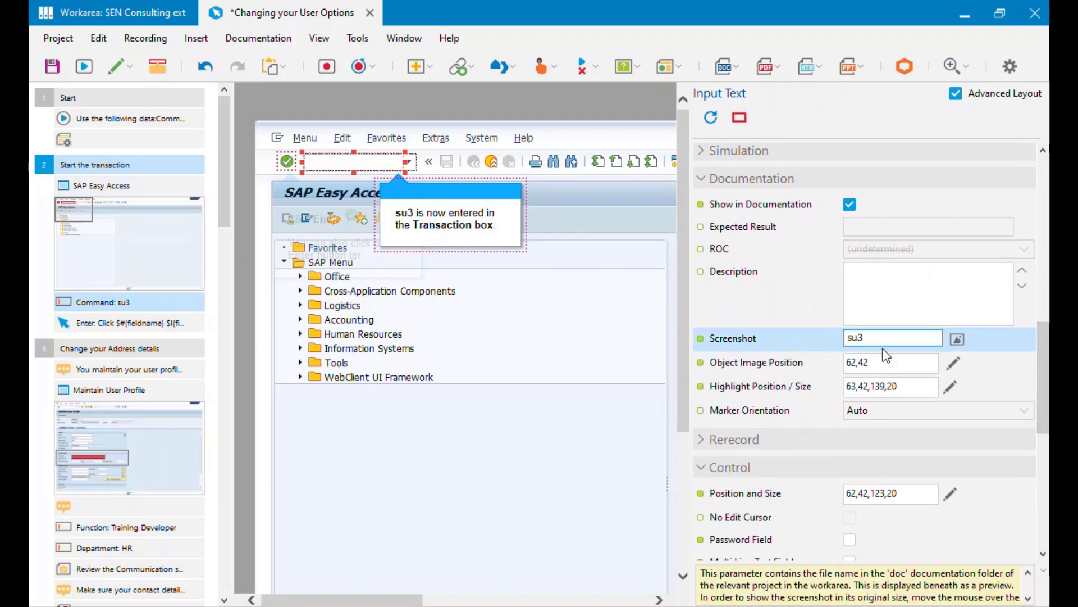
mouse_move(880, 347)
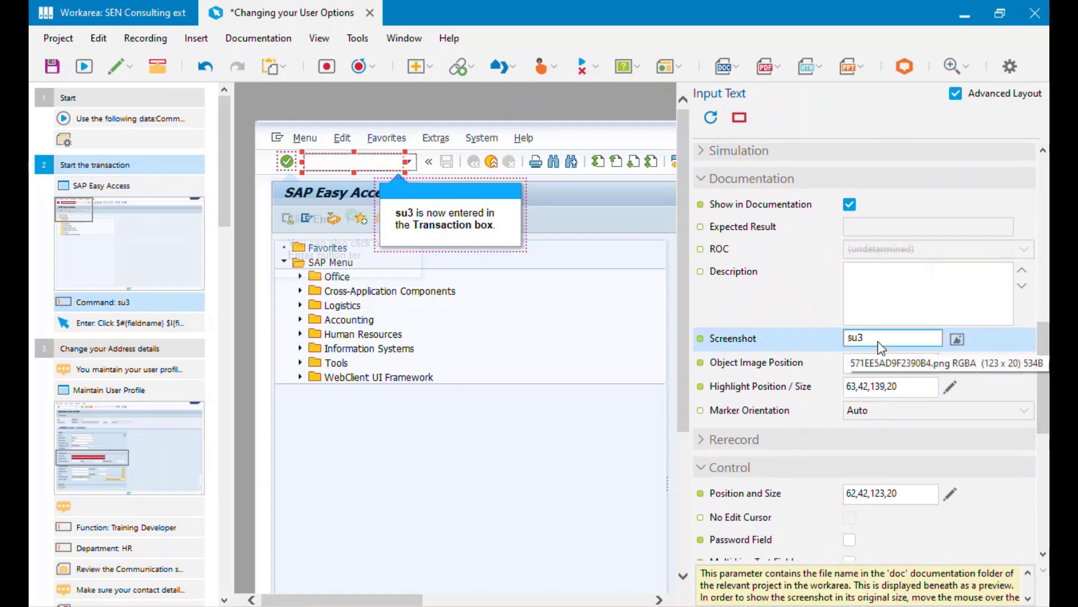